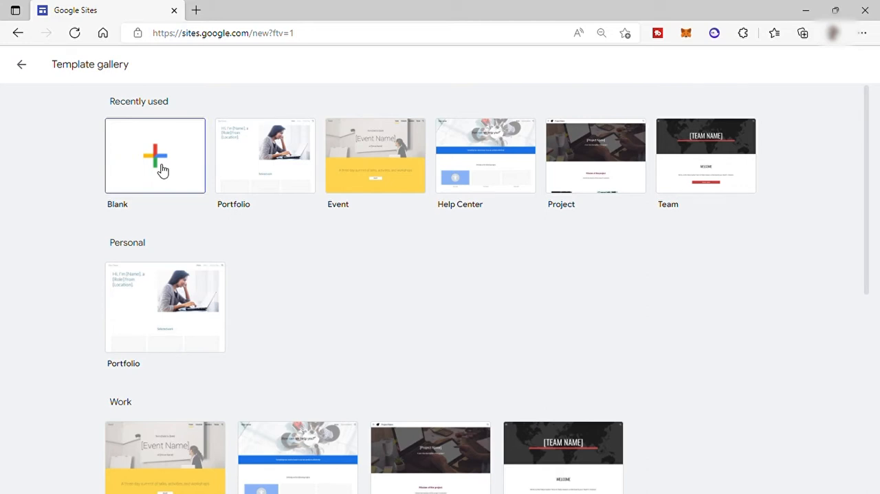
Step: Create a blank site and apply the Vision theme to it with the custom colour #202020
left_click(161, 169)
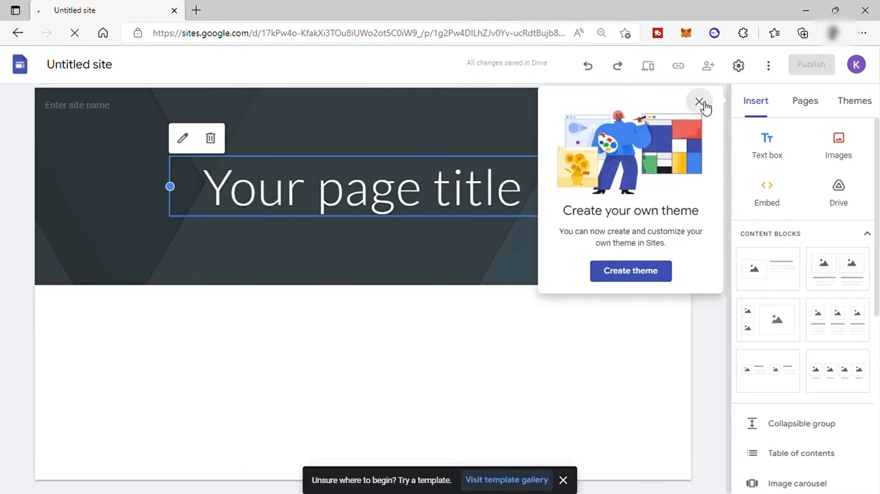
left_click(700, 101)
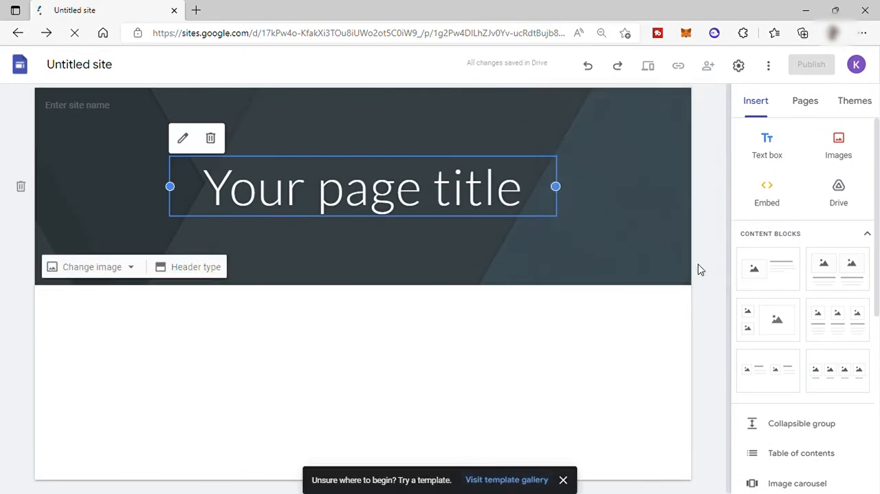
left_click(852, 110)
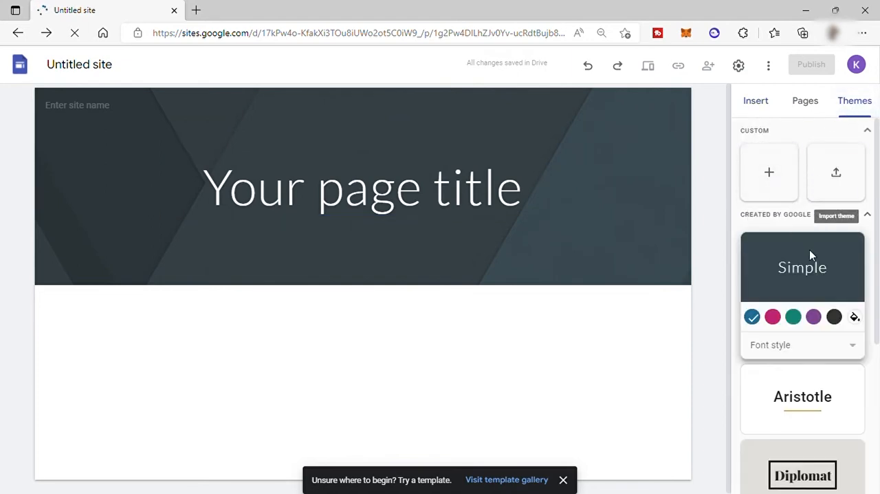
scroll(810, 249, "down", 4)
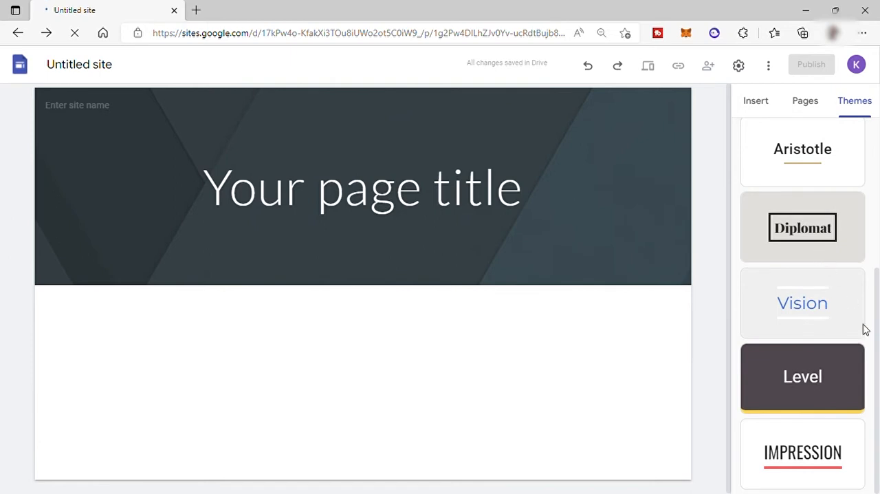
left_click(771, 311)
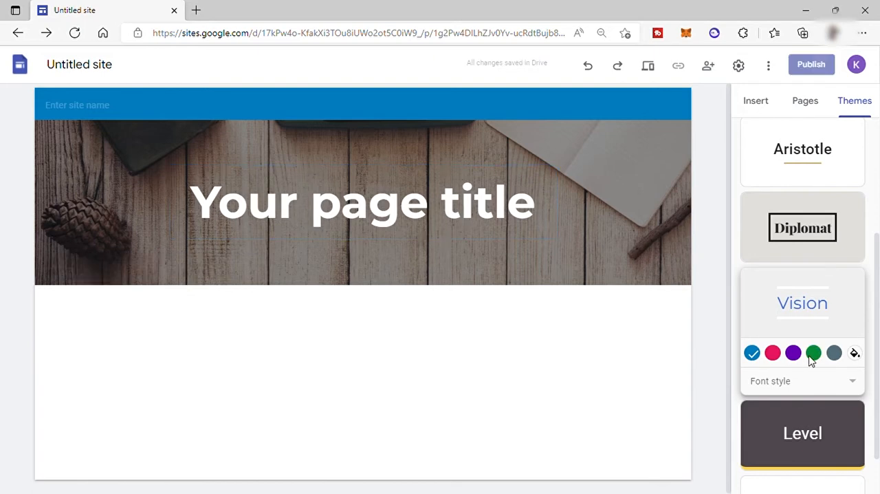
left_click(855, 354)
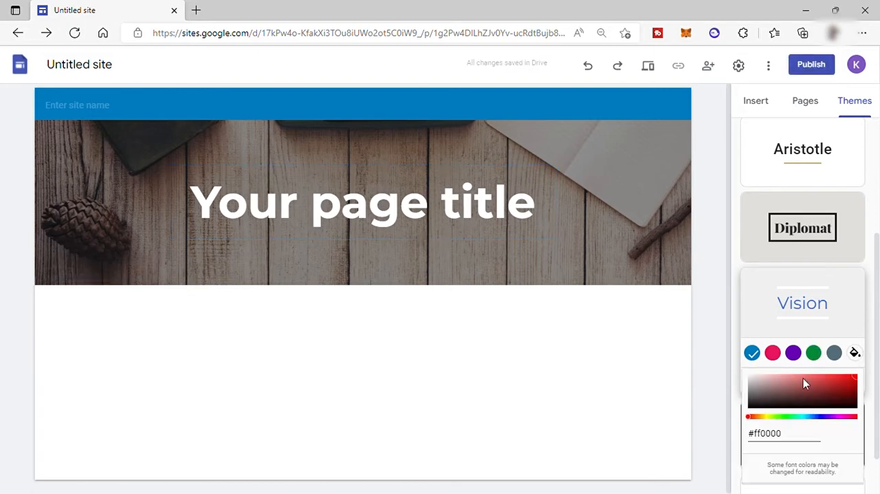
left_click(751, 406)
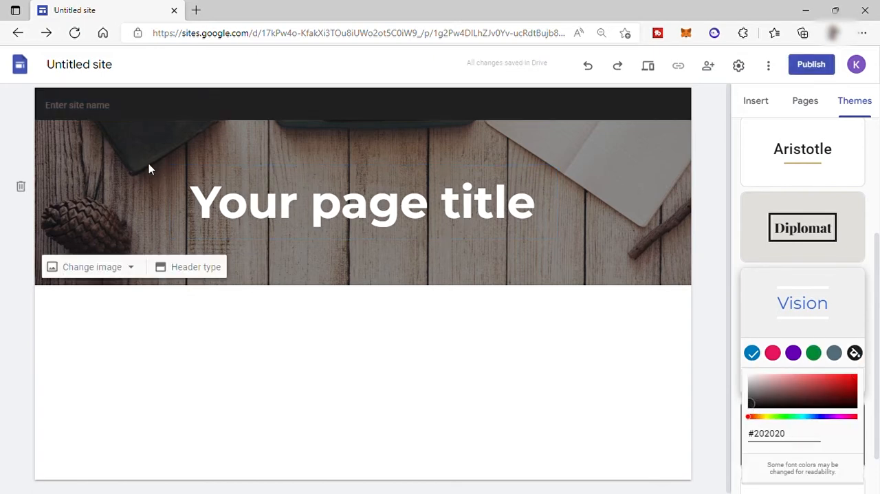
Step: Replace the header's placeholder page title with "Digital Marketing Solution For Small Businesses"
left_click(298, 208)
left_click_drag(191, 206, 538, 205)
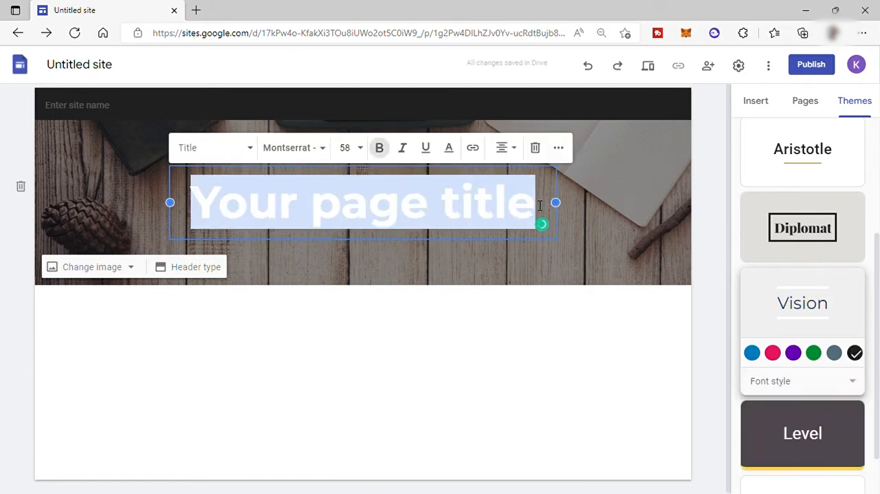
type("Digital")
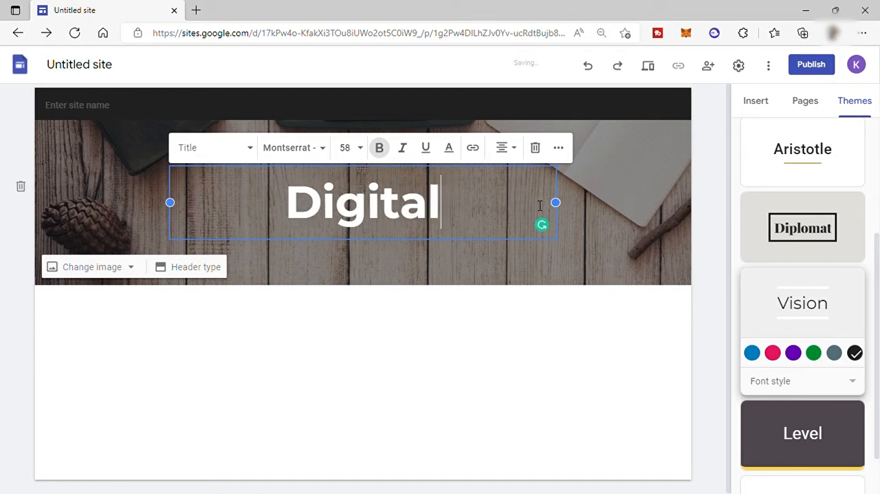
type(" Market")
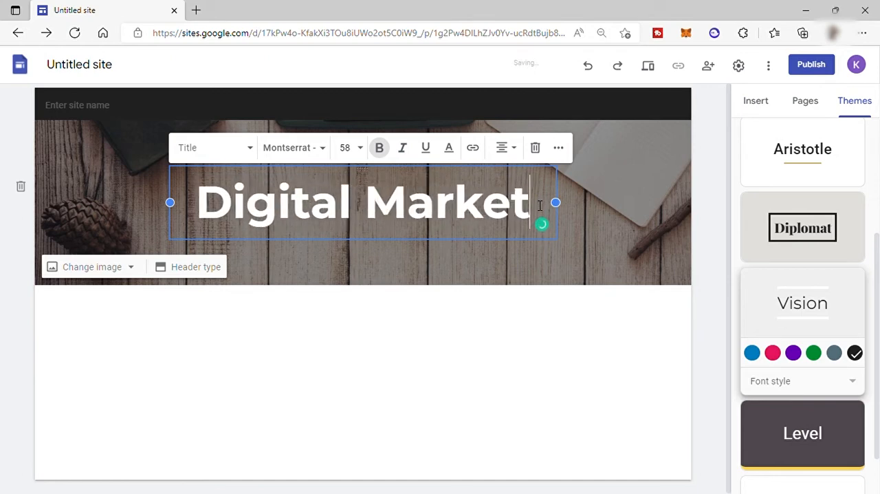
type("ing Solu")
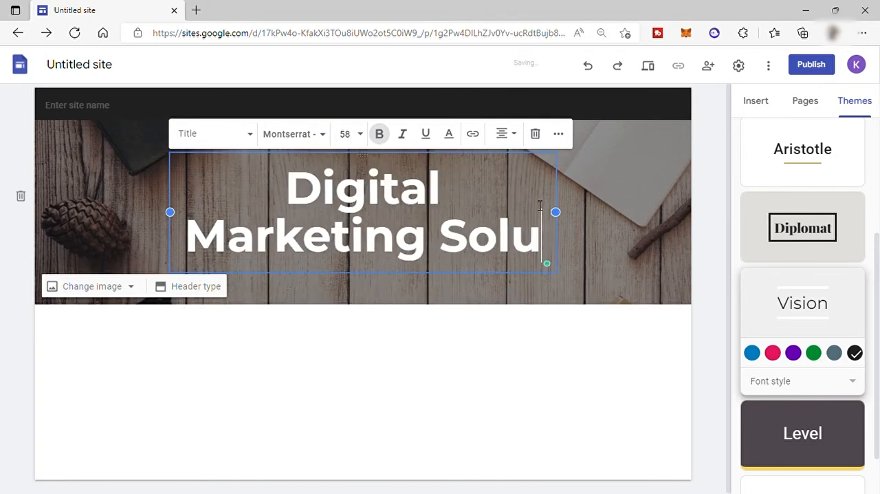
type("tion For Small Businesse")
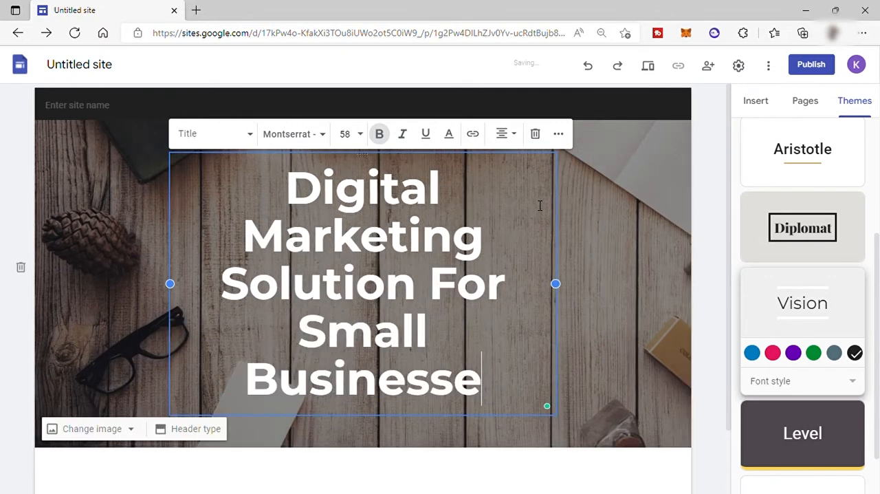
type("s")
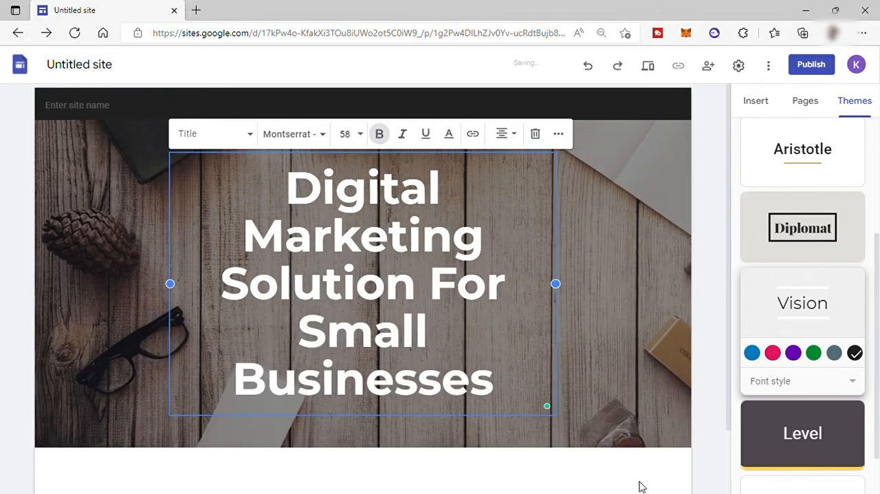
Step: Widen the header title's text box on both sides so the title wraps onto three lines
left_click_drag(564, 283, 624, 291)
left_click_drag(174, 238, 103, 218)
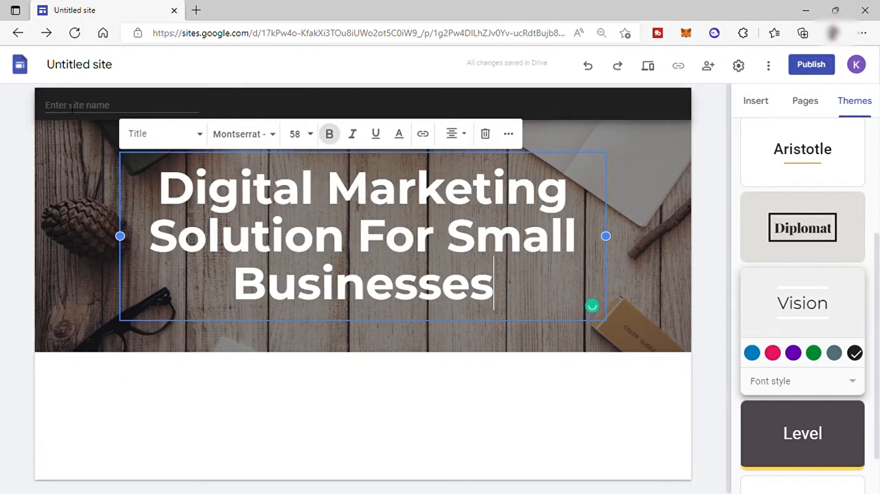
left_click(104, 124)
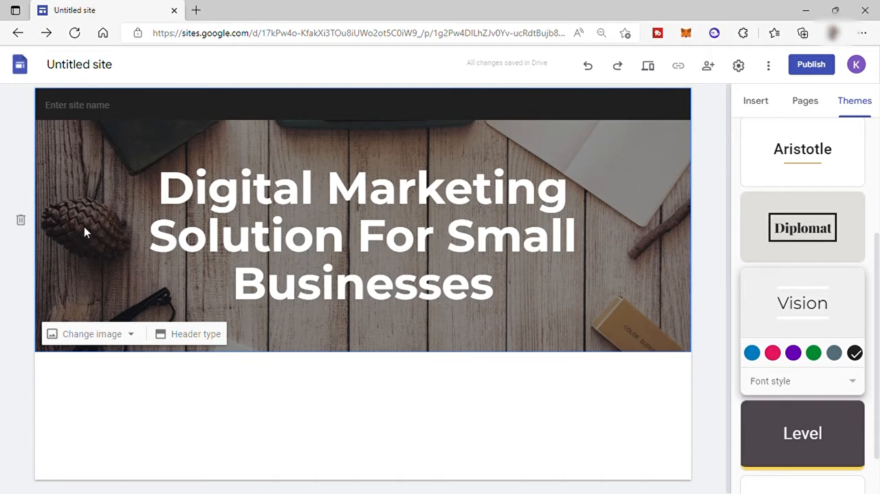
Step: Examine the available sources for a replacement header image, from the gallery, URL and search to albums and Google Drive, without choosing one
left_click(133, 336)
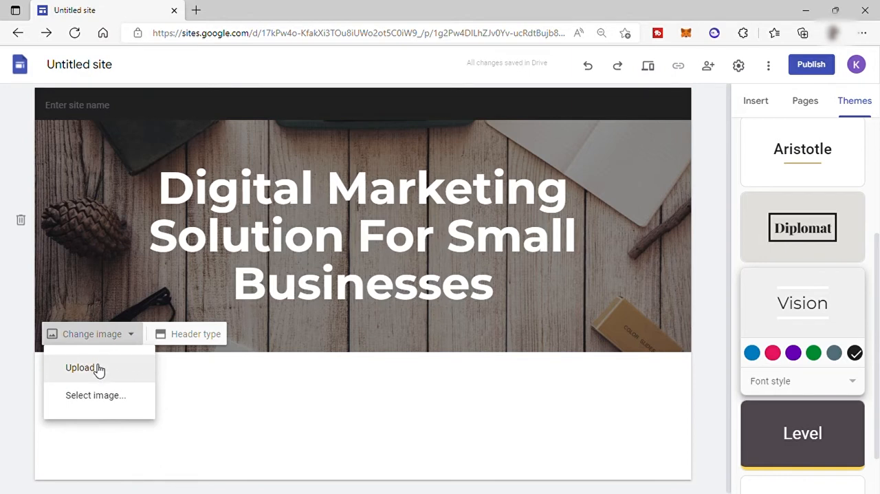
left_click(96, 395)
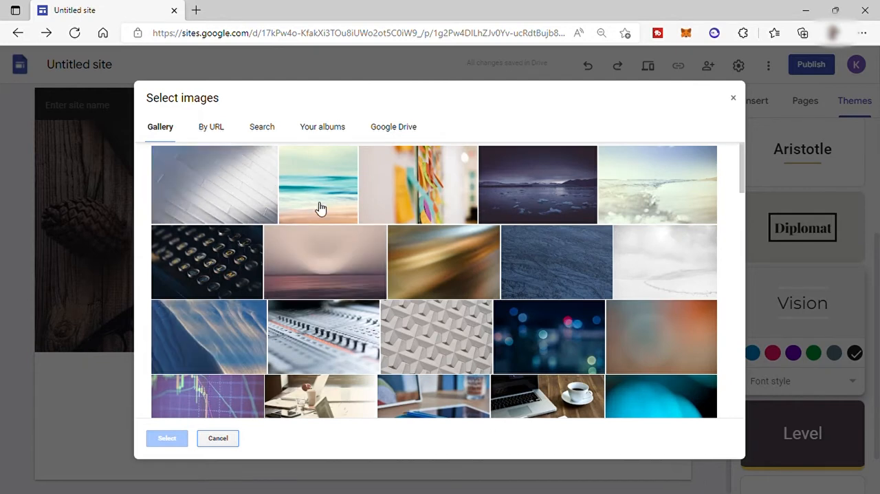
left_click(261, 131)
left_click(212, 131)
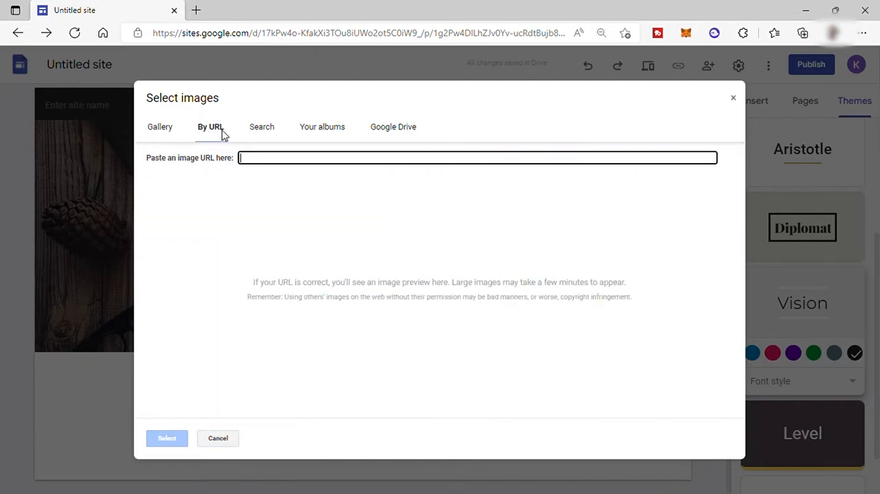
left_click(270, 132)
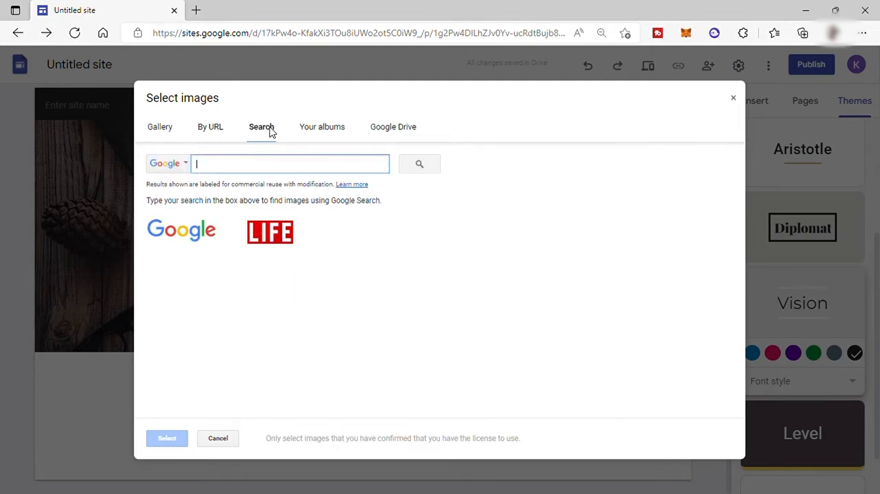
left_click(337, 130)
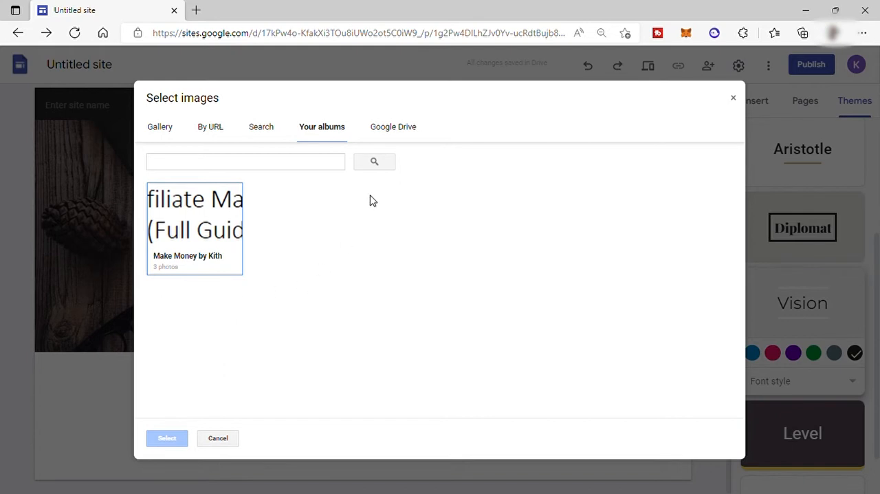
left_click(385, 138)
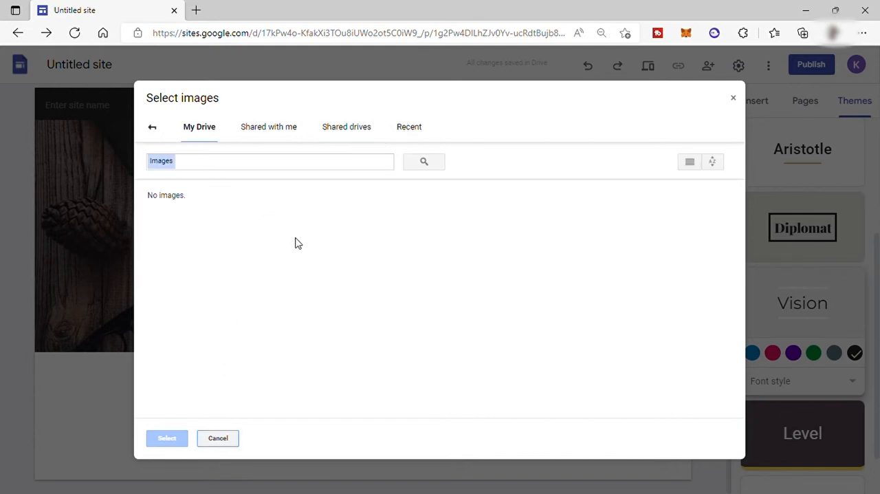
left_click(735, 100)
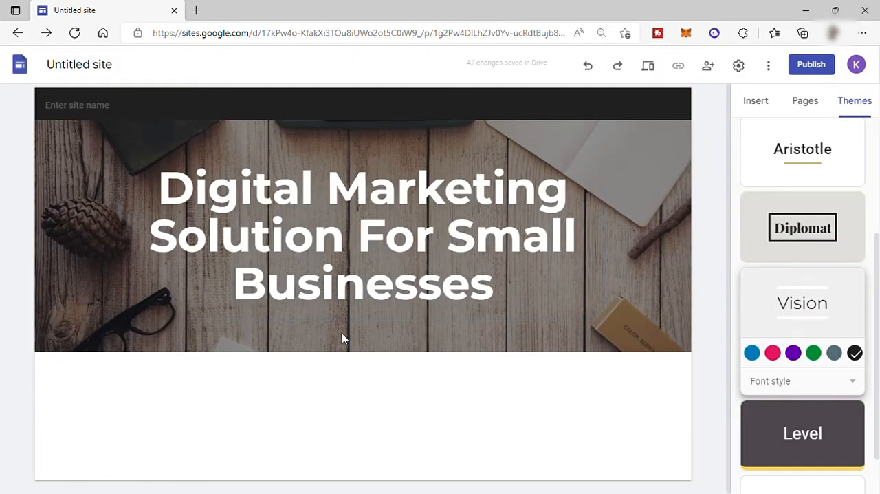
left_click(762, 107)
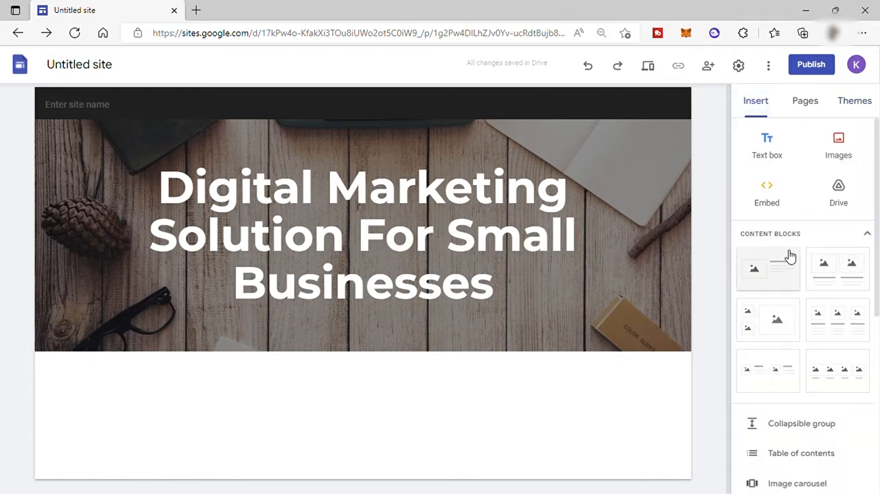
scroll(790, 253, "down", 1)
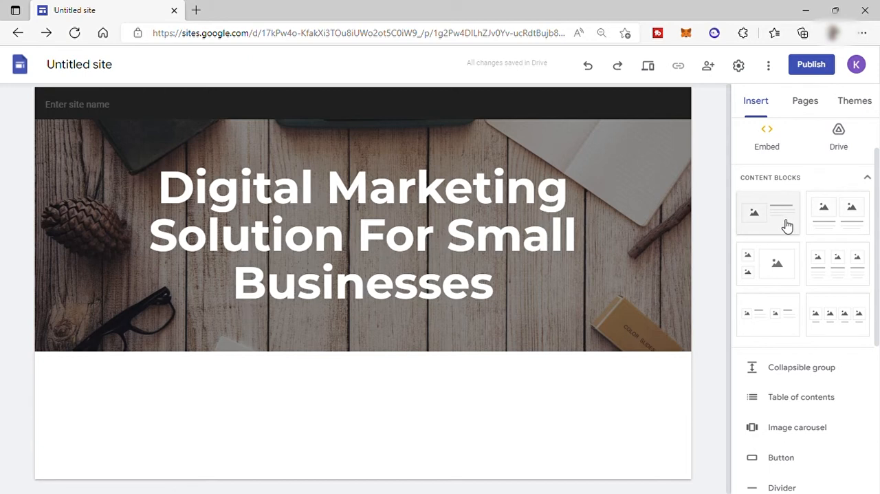
left_click(788, 226)
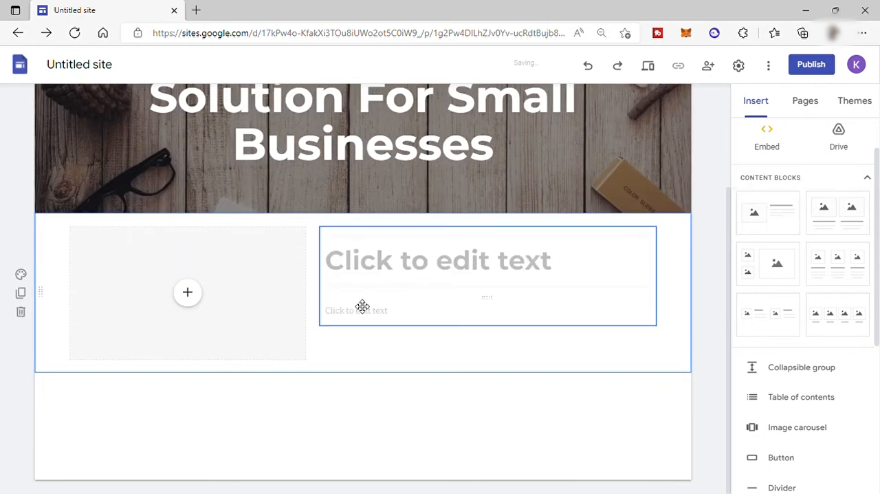
left_click(22, 311)
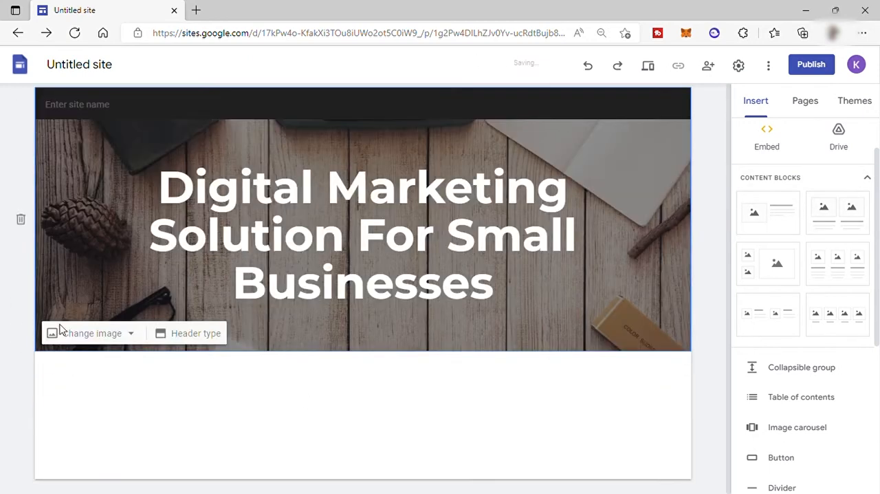
Step: Insert a divider directly below the header
scroll(754, 373, "down", 1)
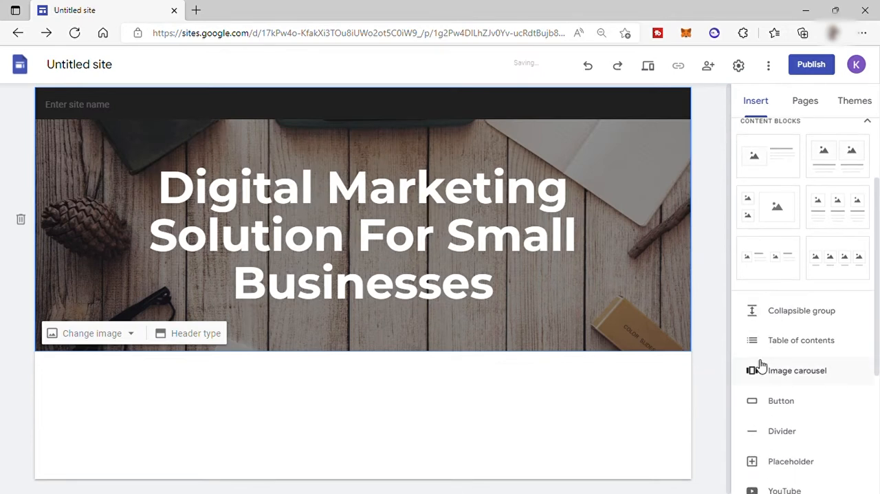
left_click(791, 432)
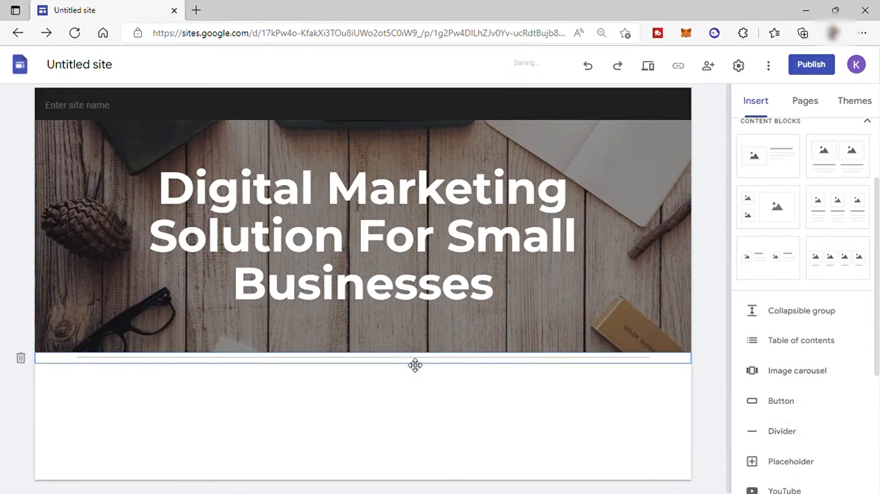
Step: Add a content block with one image beside text below the divider, and upload the team meeting photo into its image placeholder
scroll(789, 186, "up", 2)
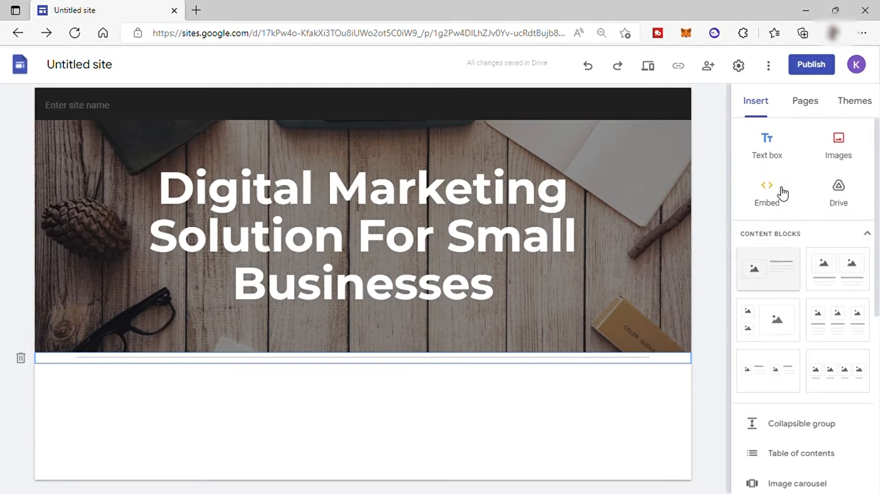
left_click(774, 277)
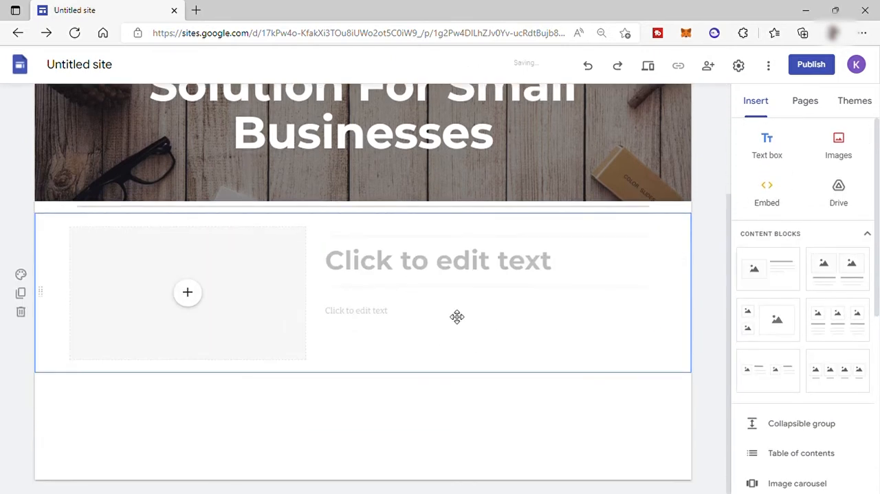
left_click(189, 297)
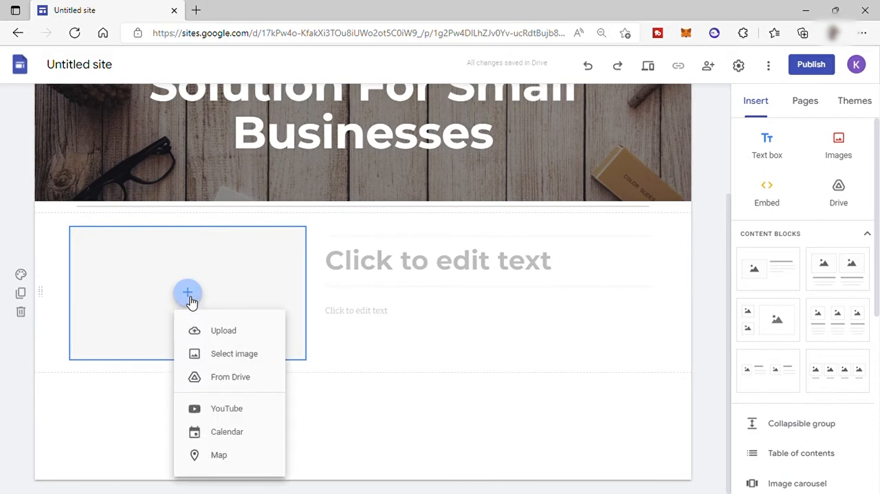
left_click(249, 334)
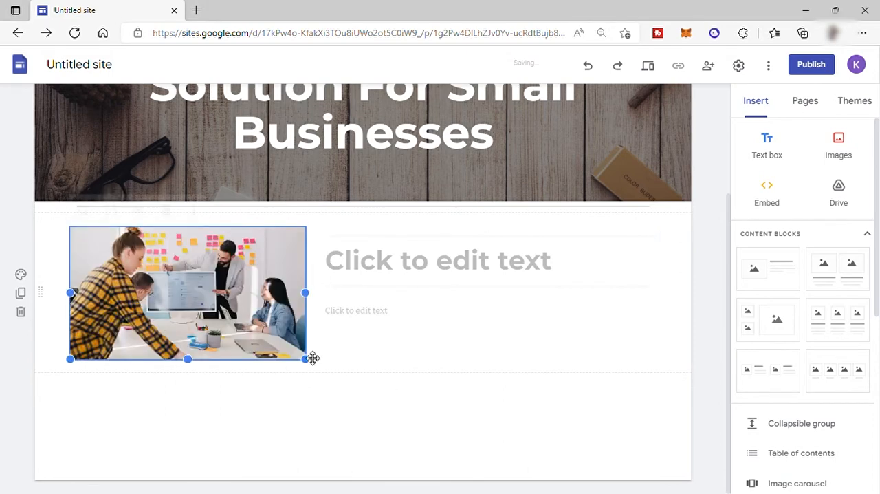
Step: Enter "About Us" as the heading beside the photo in the content block
left_click(453, 269)
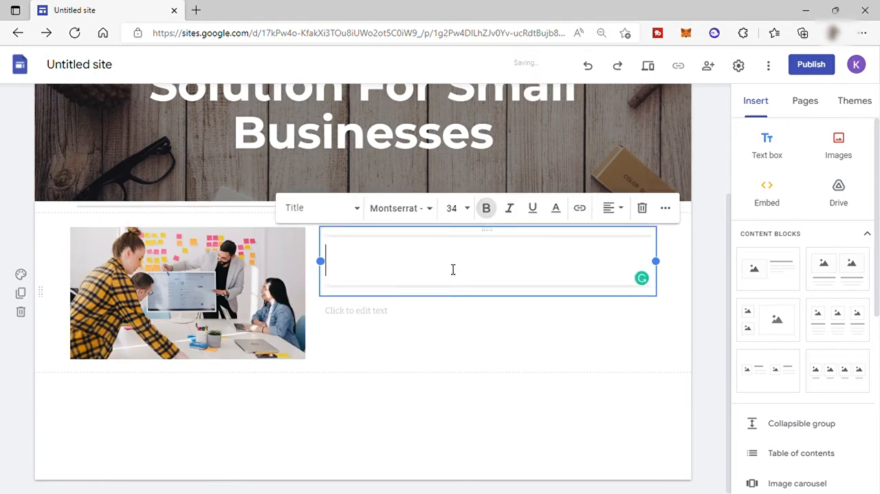
type("About")
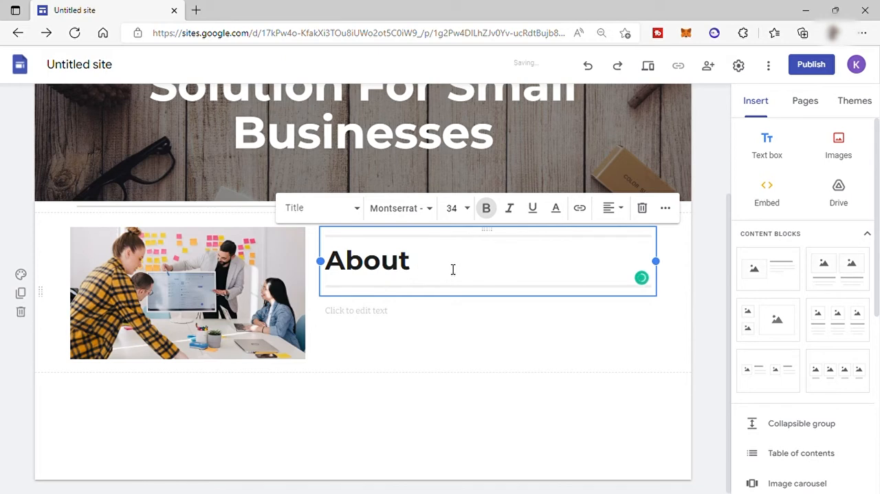
type(" US")
key("BackSpace")
type("s")
Step: Centre the "About Us" heading and fill the text field below it with the two-paragraph description of the artificial intelligence platform
left_click(615, 211)
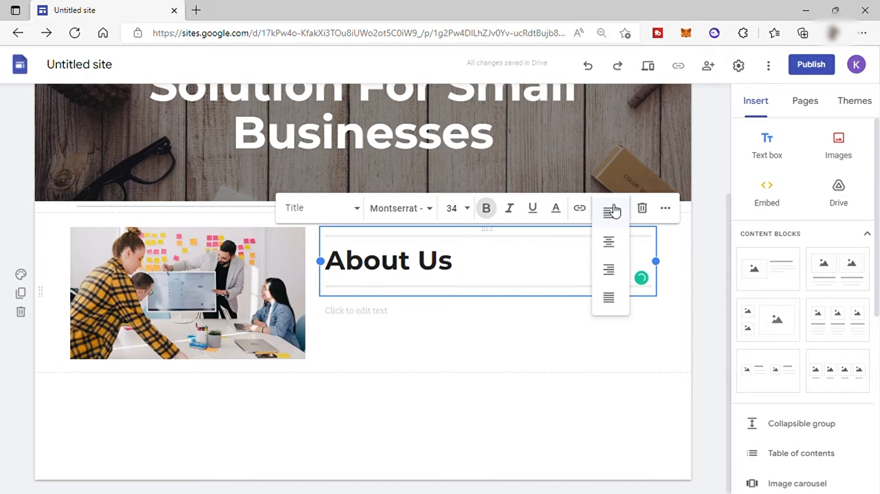
left_click(610, 242)
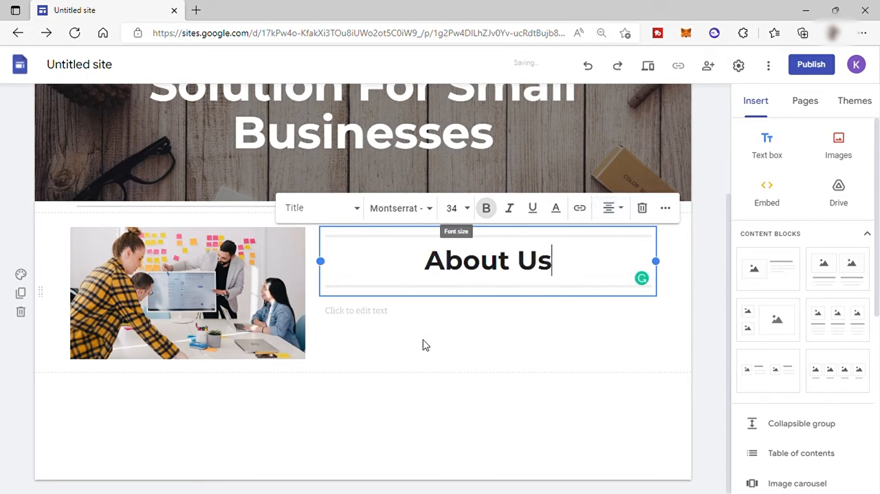
left_click(387, 316)
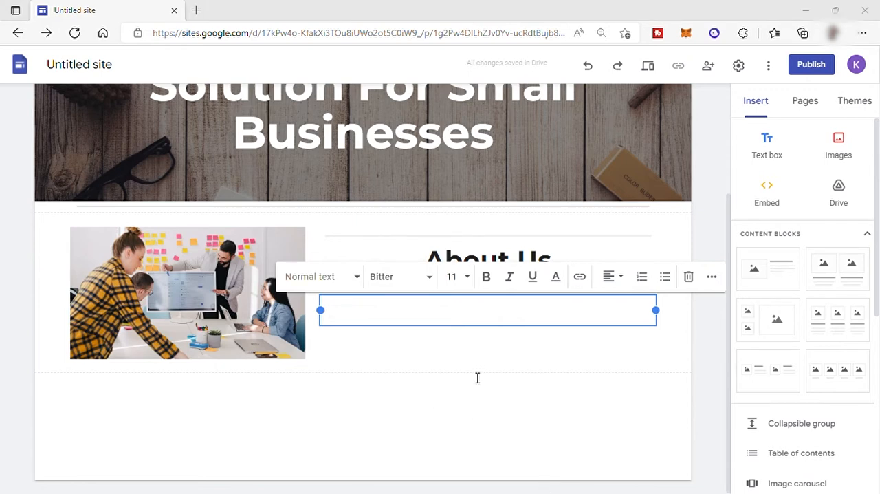
type("Our platform is underpinned with artificial intelligence. Our AI takes millions of data points to help you accurately predict how your audience will behave.  Write high-performing subject lines and find out what time, day and content type will lead to the most conversions. Our AI keeps learning as your business grows, so you can keep bettering your best")
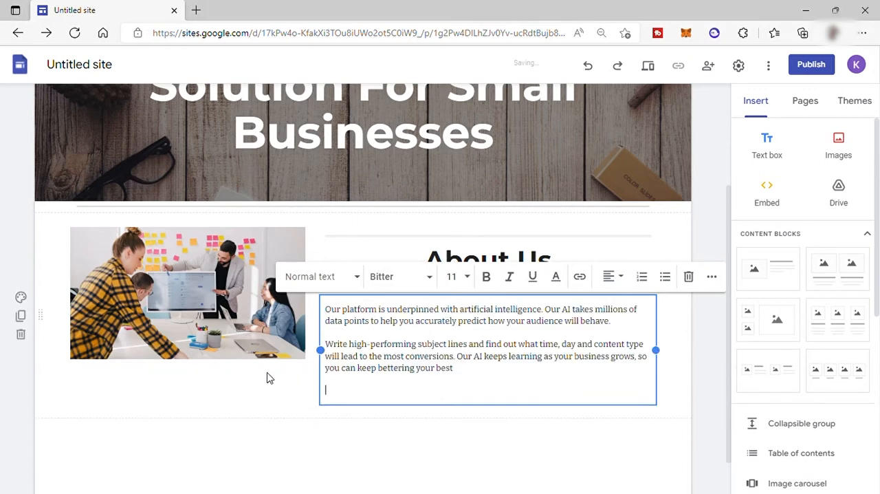
Step: Make the team meeting photo slightly taller by extending its lower edge
left_click(224, 352)
left_click_drag(188, 368, 194, 385)
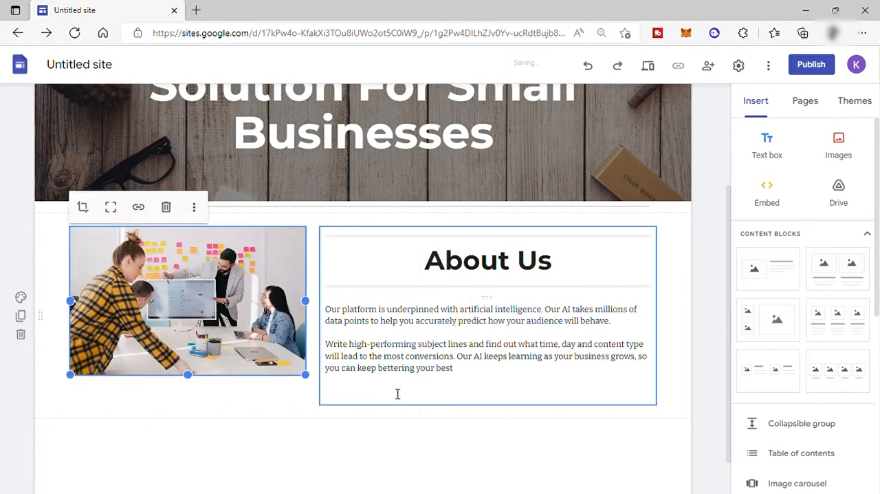
Step: Add a text box reading "Our Services" below the About Us block, in Title style and centred
scroll(421, 376, "down", 1)
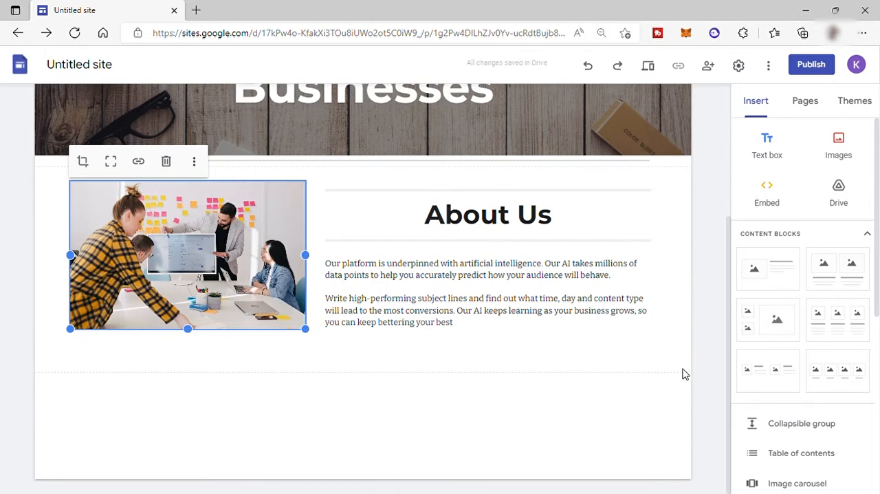
left_click(776, 152)
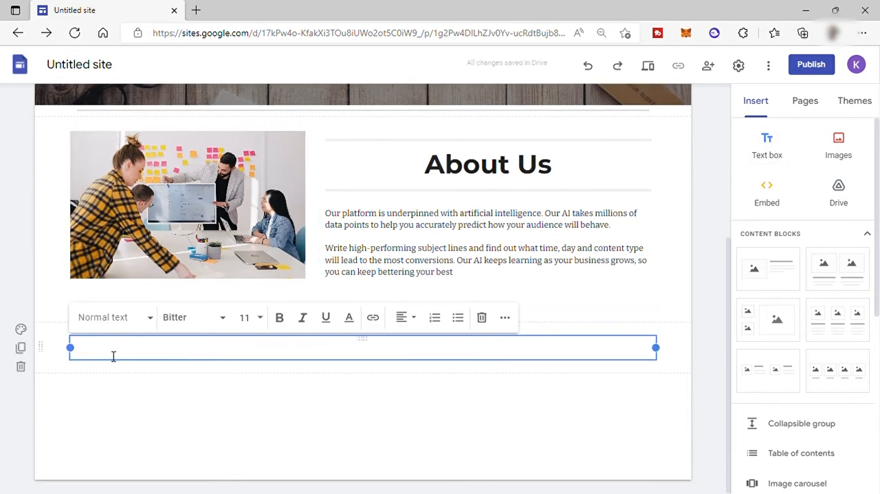
type("Our Services")
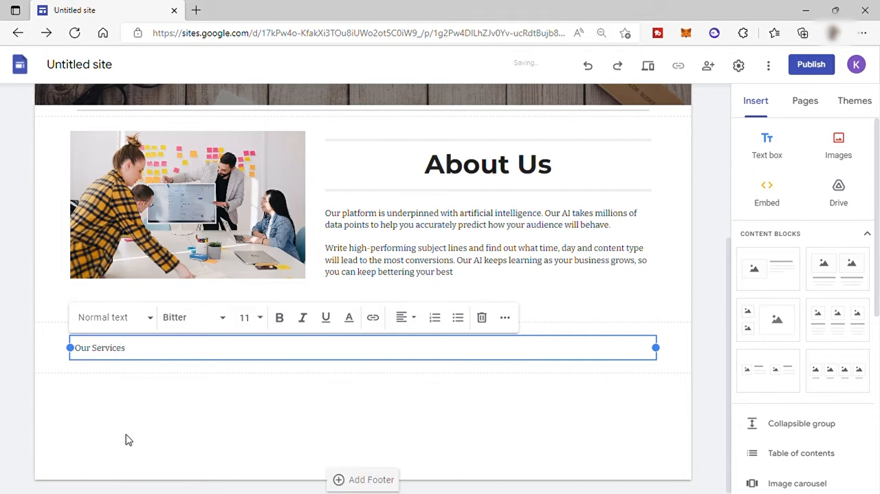
left_click(151, 319)
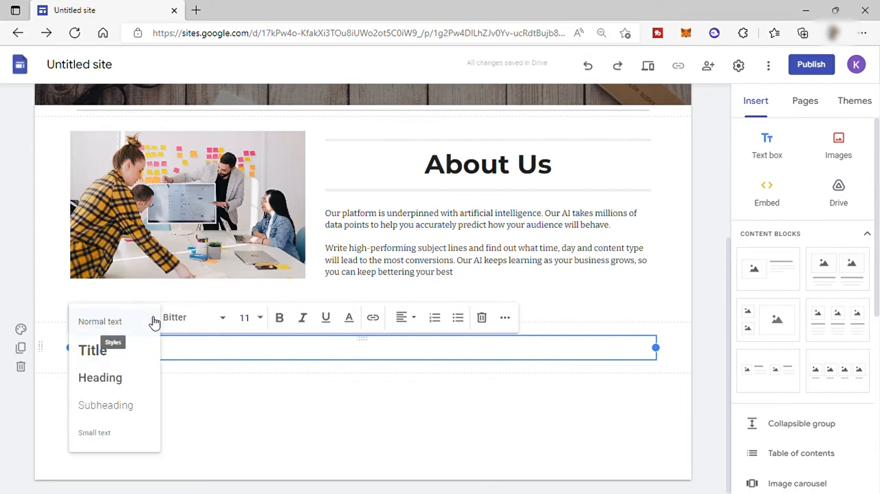
left_click(103, 353)
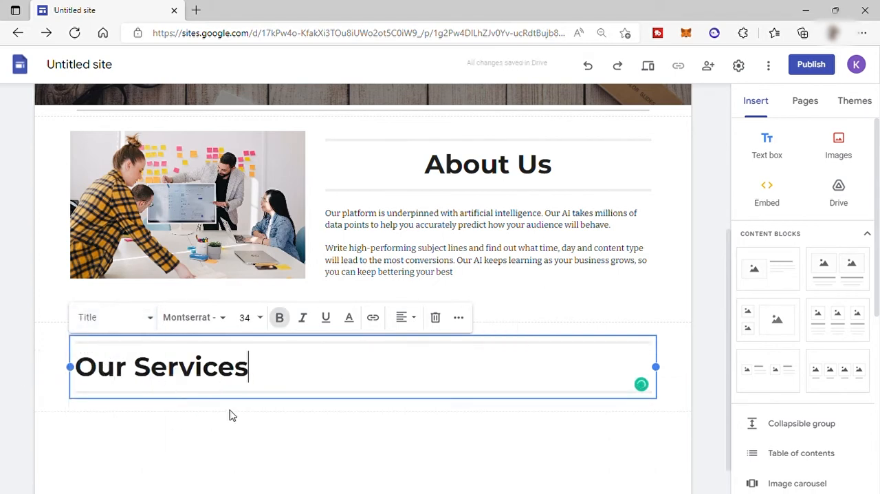
left_click(421, 322)
left_click(411, 355)
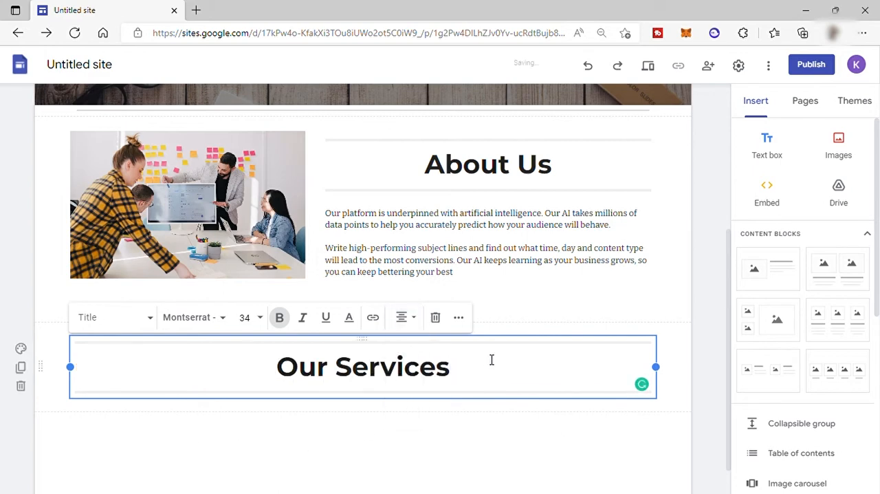
Step: Insert a content block with three images and captions in columns below the "Our Services" title
scroll(491, 360, "down", 1)
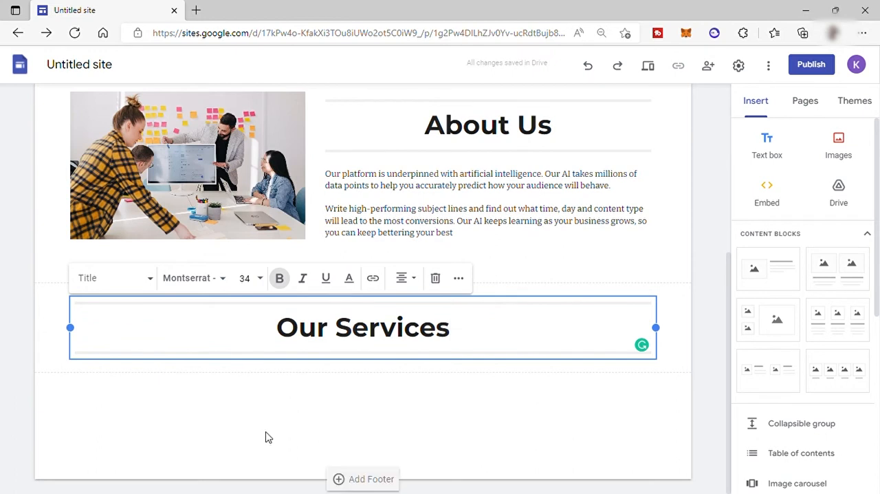
left_click(674, 387)
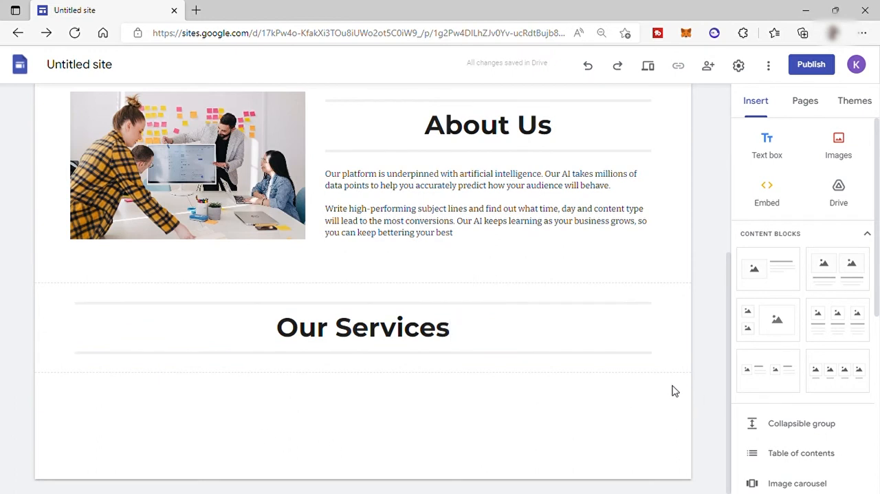
left_click(836, 339)
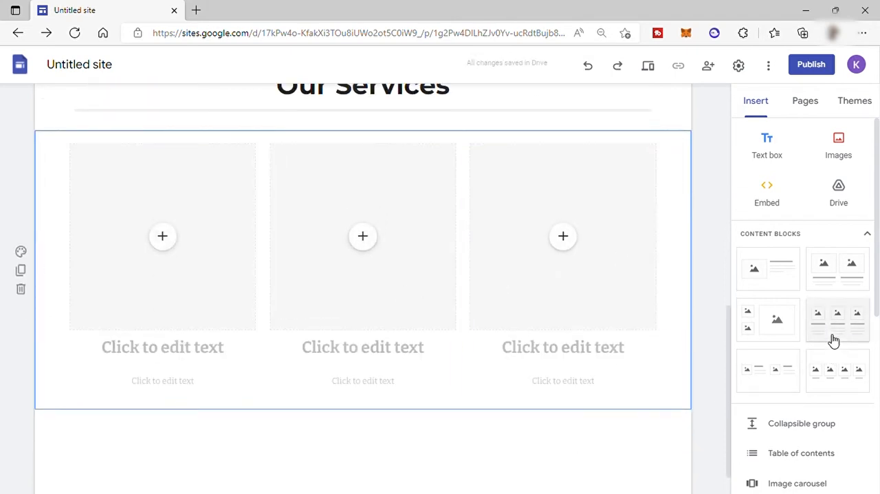
Step: Fill the three placeholders with digital marketing note, SEO and social media keyboard images, using the image search "digital marketing" for the first
scroll(833, 340, "down", 1)
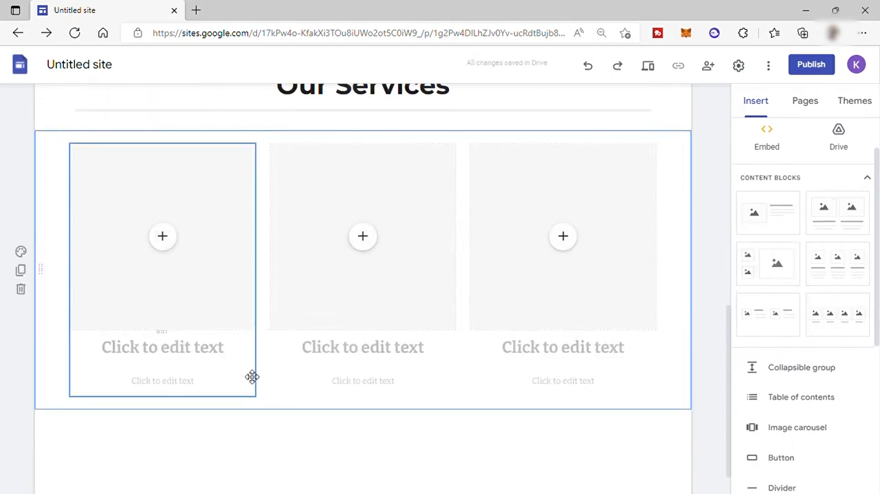
left_click(167, 241)
left_click(323, 130)
left_click(328, 100)
type("digital marketing")
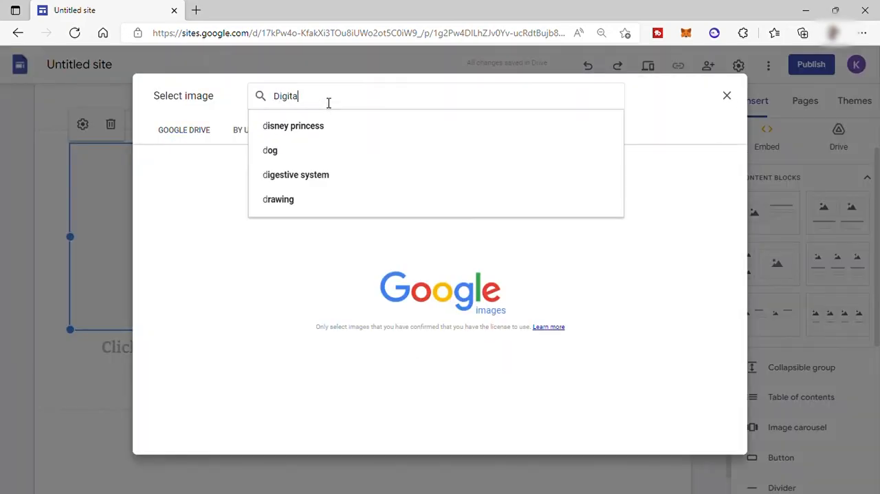
key("Return")
scroll(420, 272, "down", 5)
double_click(227, 295)
left_click(405, 280)
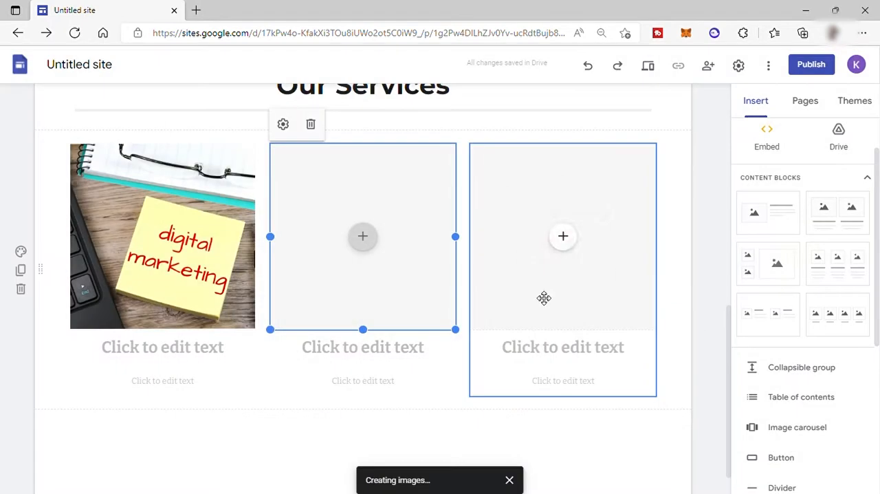
left_click(561, 235)
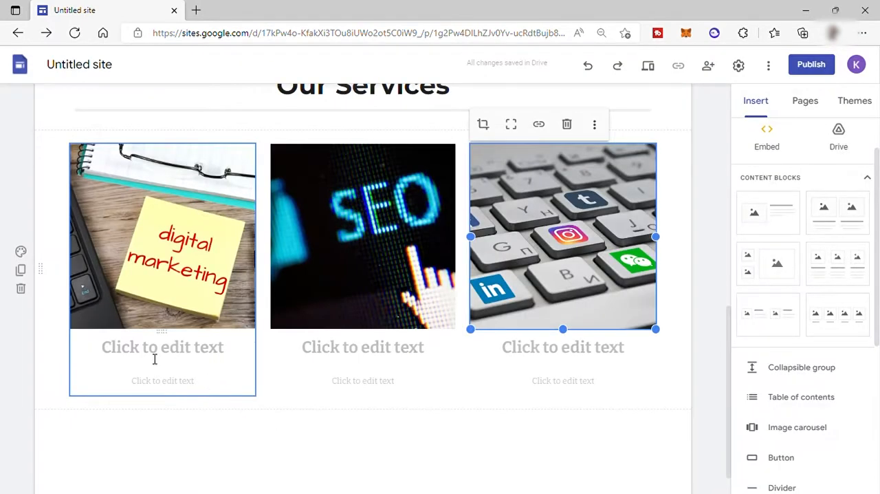
Step: Enter "Digital Marketing", "SEO" and "SMM" as the headings under the three service images
left_click(155, 358)
type("Digital M")
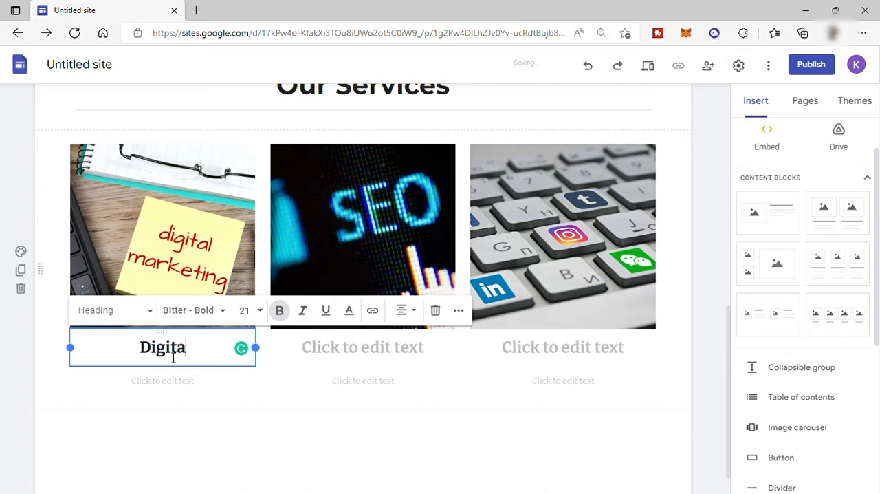
type("rketing")
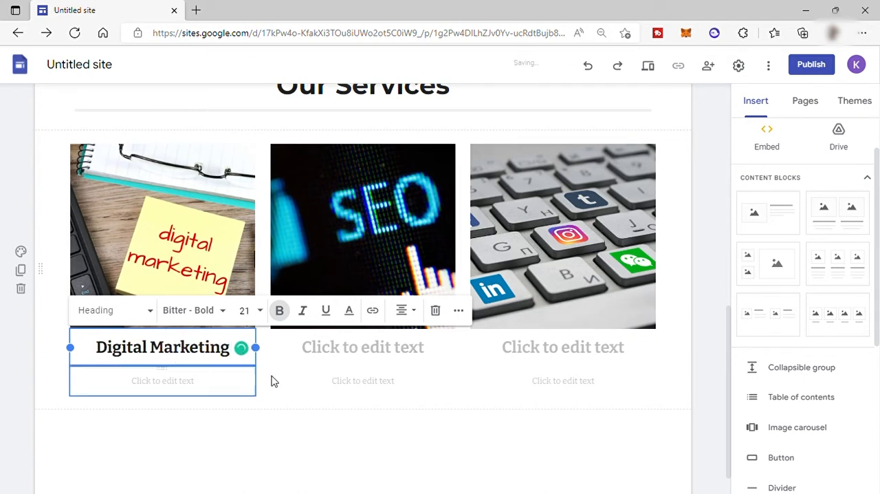
left_click(373, 349)
type("SEO")
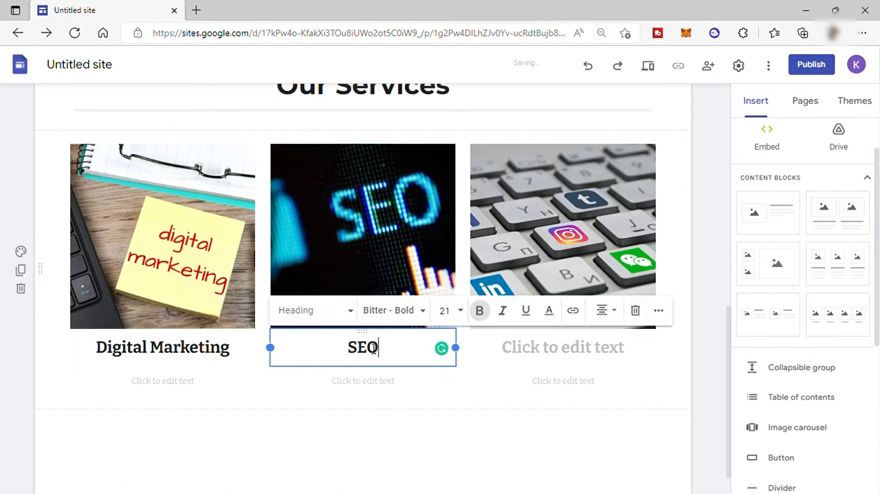
left_click(566, 349)
type("SMM")
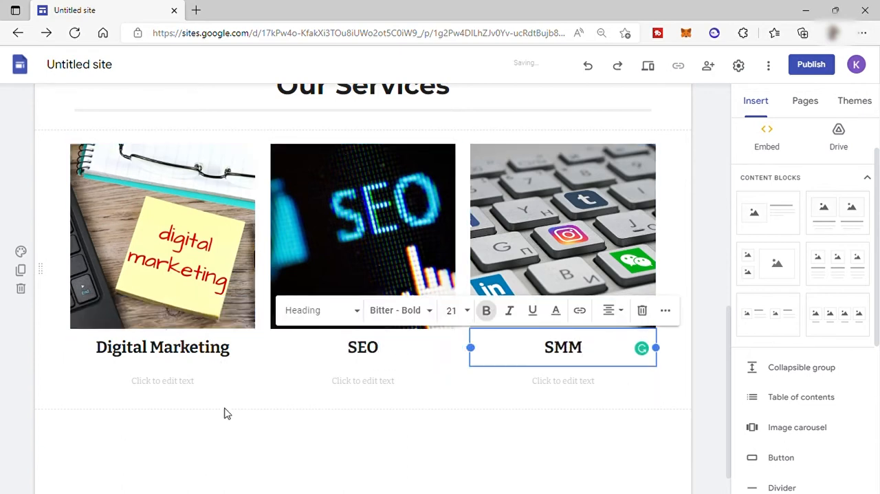
Step: Under Digital Marketing, enter "Our team will promote your brands to connect with potential customers using the internet and other forms of digital communication"
left_click(155, 385)
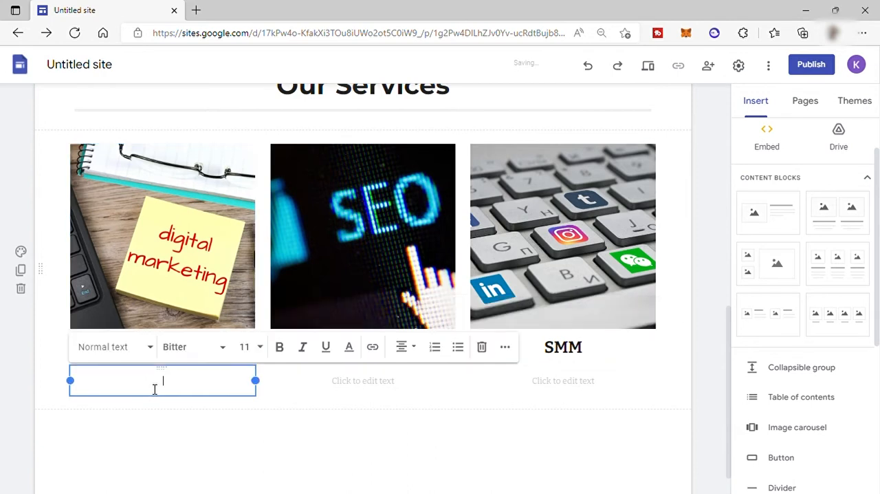
left_click(551, 493)
left_click(328, 493)
type("Our team will promote your brands to connect with potential customers using the internet and other forms of digital communication")
Step: Under SEO, enter "Our team will help you improving the quality and quantity of website traffic to a website or a web page from search engines"
left_click(331, 387)
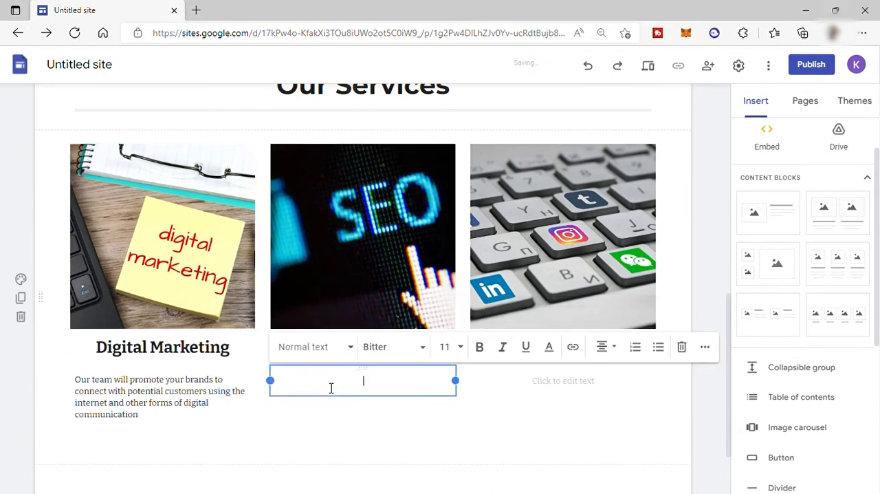
left_click(550, 492)
left_click(313, 492)
type("Our team will help you improving the quality and quantity of website traffic to a website or a web page from search engines")
Step: Add a full stop at the end of the SEO and Digital Marketing descriptions
left_click(550, 390)
left_click(399, 425)
type(".")
left_click(233, 411)
type(".")
Step: Under SMM, enter the description about creating attractive social media contents to build the brand, increase sales, and drive website traffic
left_click(551, 388)
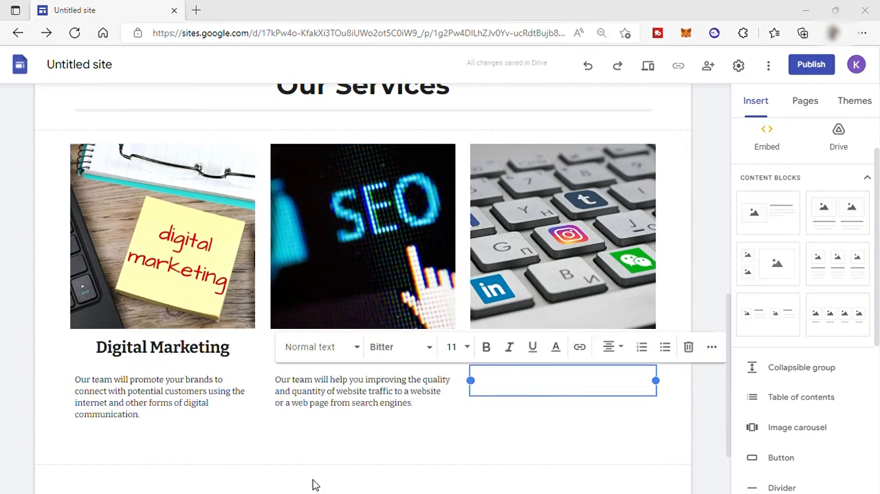
left_click(313, 486)
type("Our team will help you create attractive contents for social media platforms to connect with your audience to build your brand, increase sales, and drive website traffic.")
left_click(361, 441)
Step: Preview the whole site in the large-screen and phone layouts, and close the preview
scroll(458, 383, "up", 10)
scroll(458, 383, "down", 10)
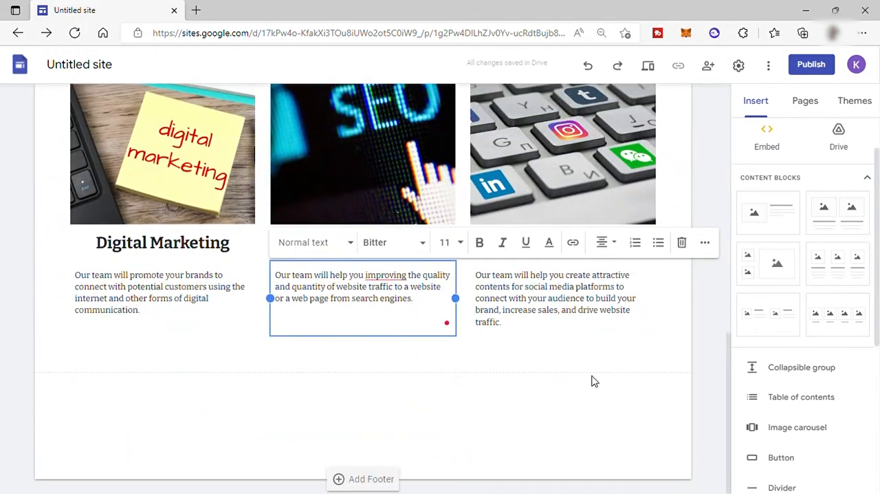
scroll(481, 402, "up", 3)
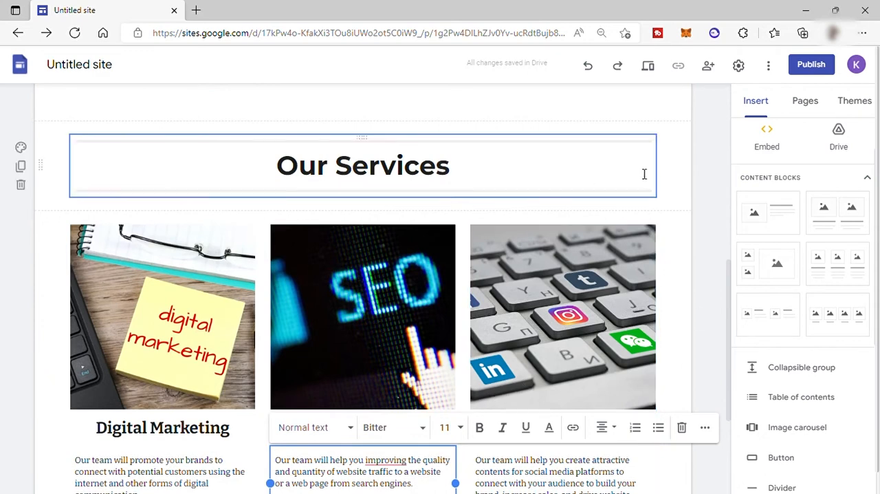
left_click(648, 69)
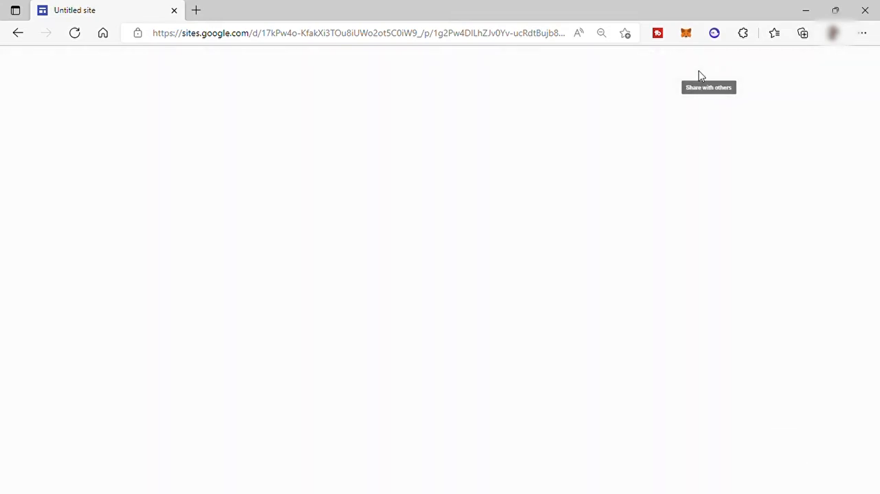
scroll(430, 202, "down", 5)
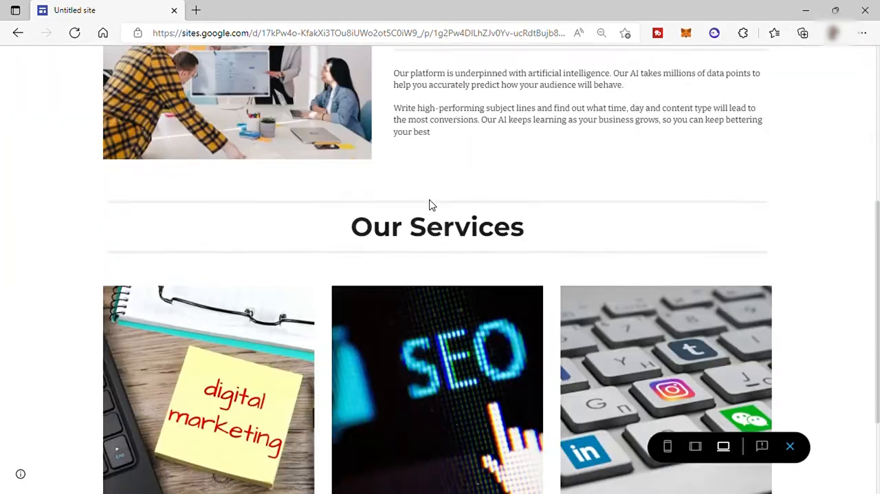
scroll(467, 248, "up", 5)
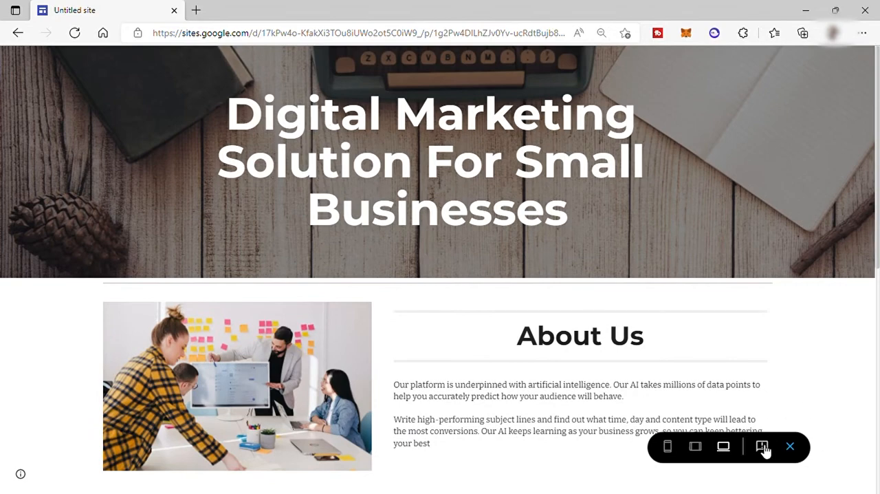
left_click(667, 446)
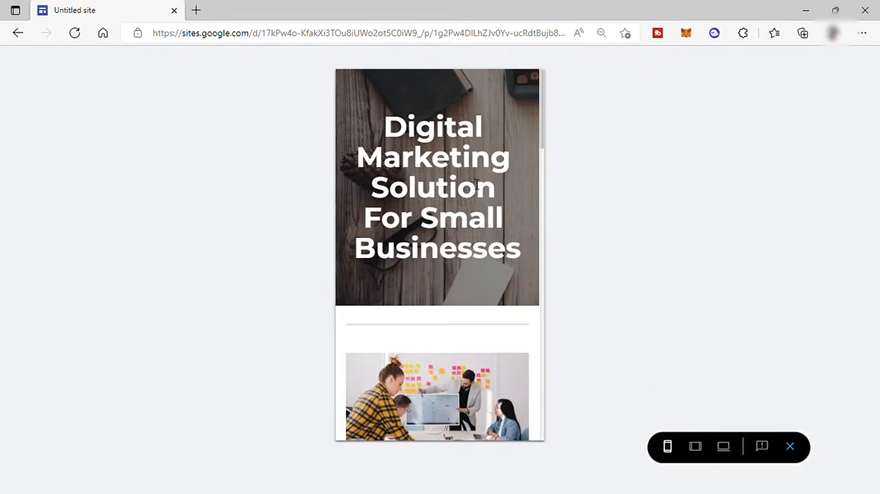
scroll(454, 172, "down", 10)
scroll(457, 157, "down", 8)
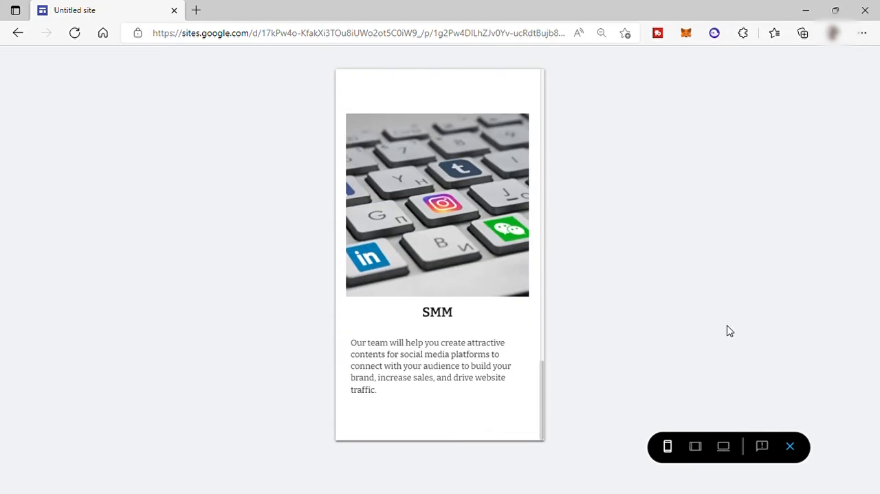
left_click(791, 447)
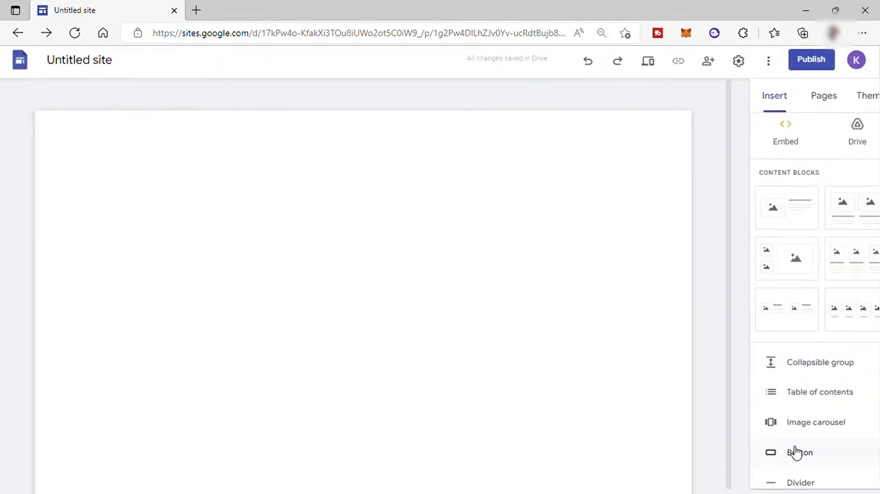
Step: Add a new page named Contact Us to the site
scroll(307, 228, "down", 10)
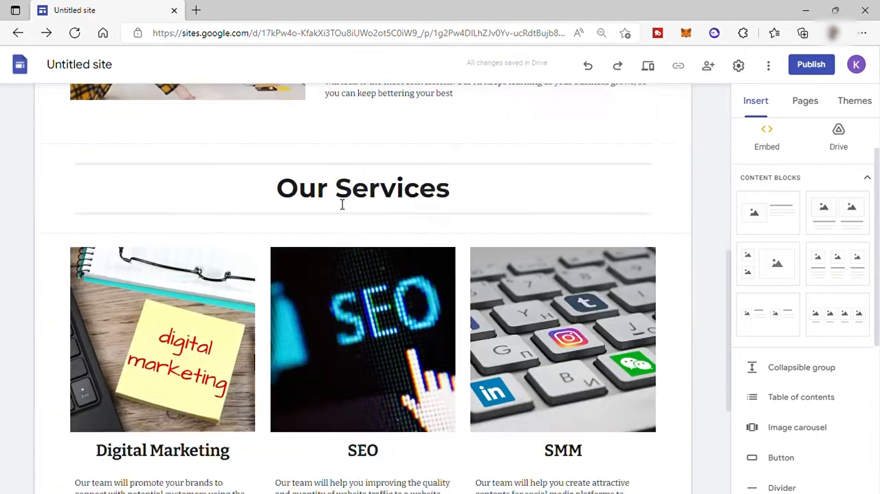
scroll(420, 235, "up", 10)
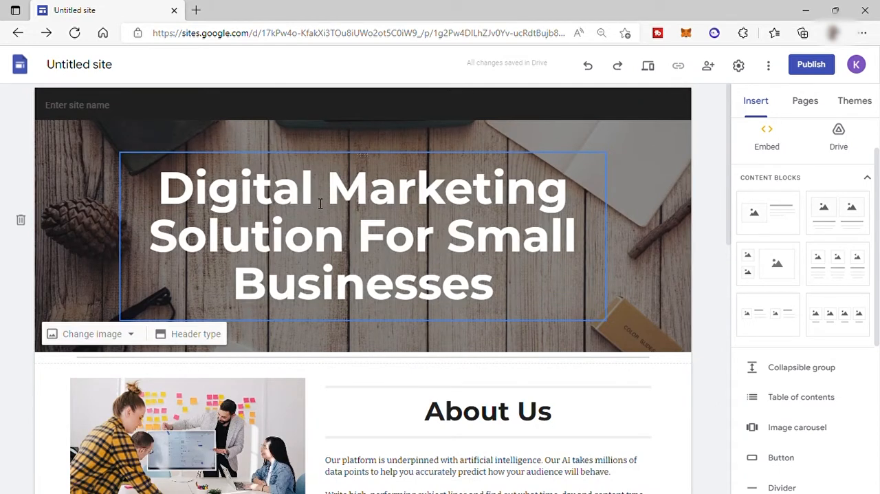
left_click(799, 110)
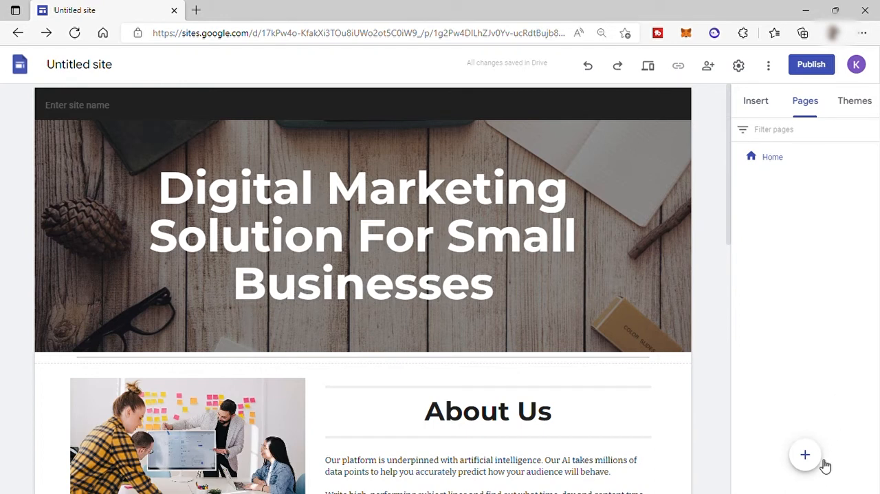
left_click(806, 456)
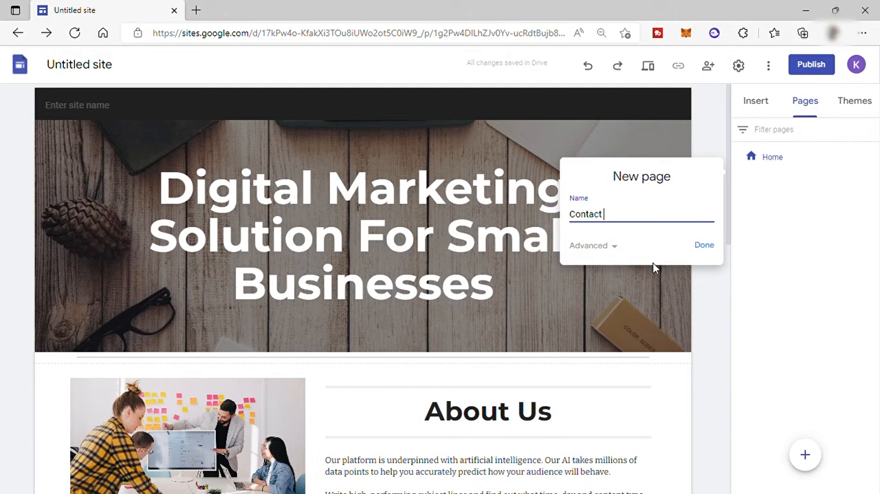
left_click(704, 245)
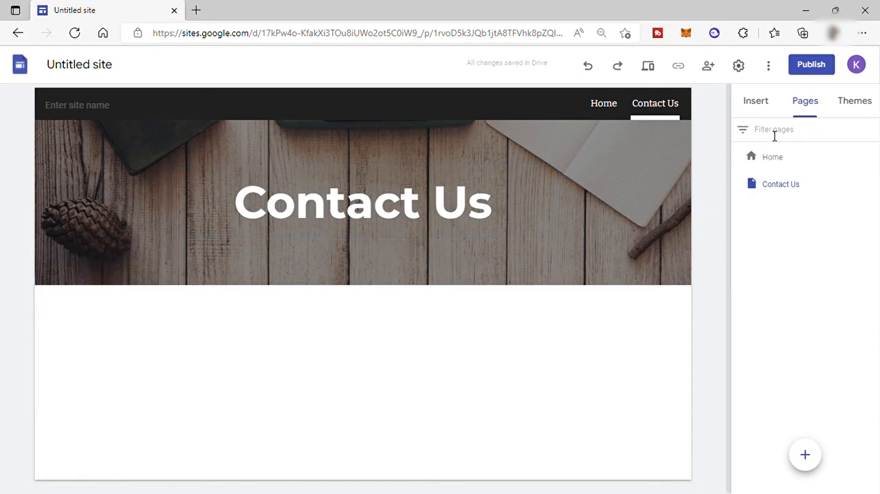
Step: Look through the elements that can be inserted on the Contact Us page, down to Forms and Charts
left_click(755, 110)
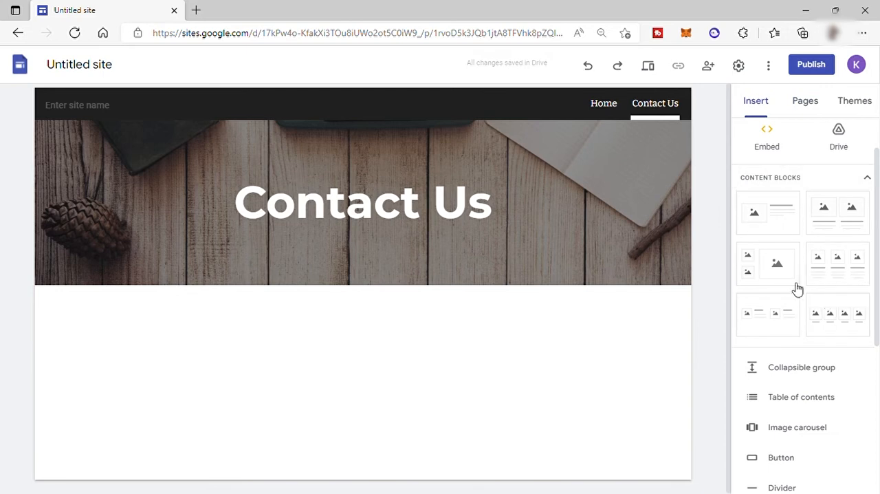
scroll(801, 292, "down", 3)
scroll(791, 192, "up", 3)
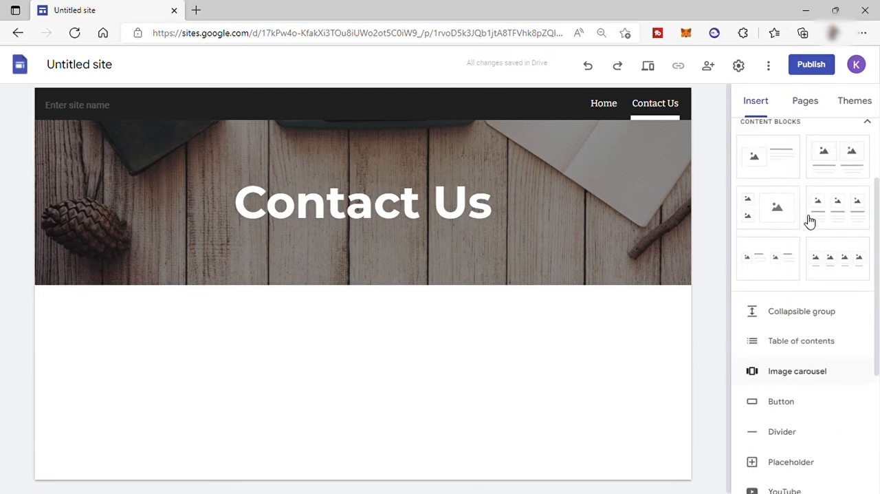
scroll(793, 234, "down", 2)
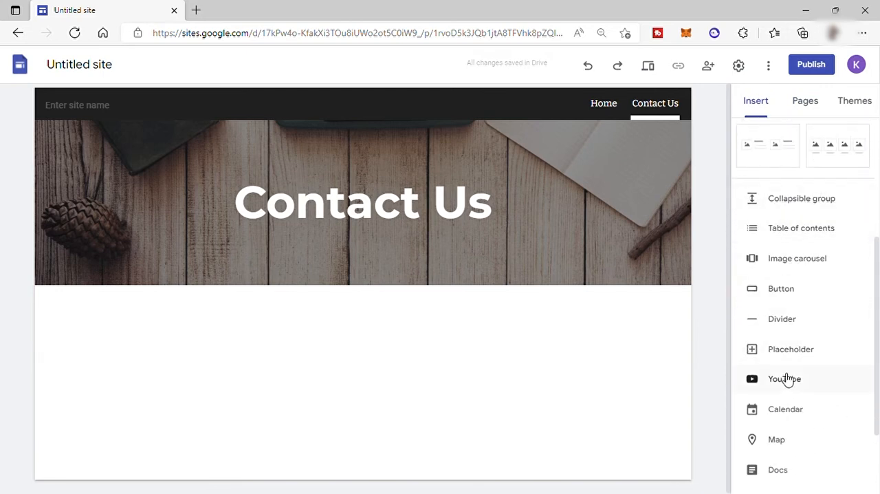
scroll(797, 330, "down", 2)
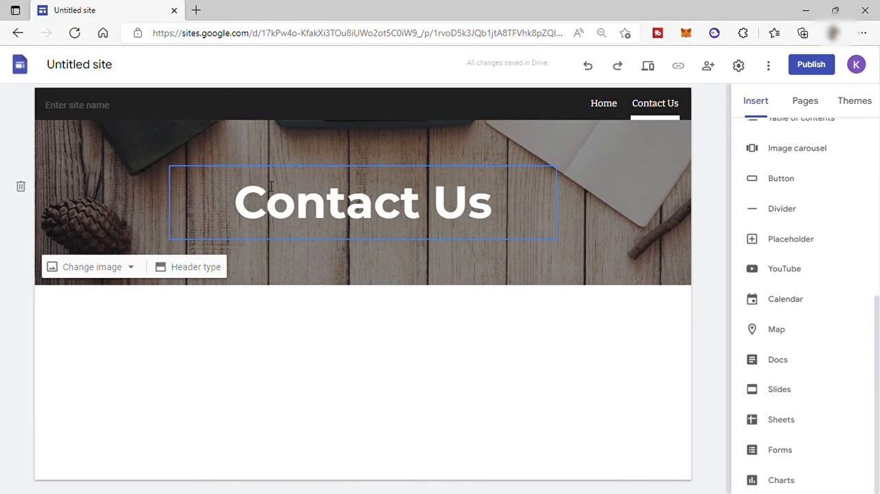
Step: Search Google for "google form" in a new browser tab and go to Google Forms
key("ctrl+t")
type("Go")
key("Return")
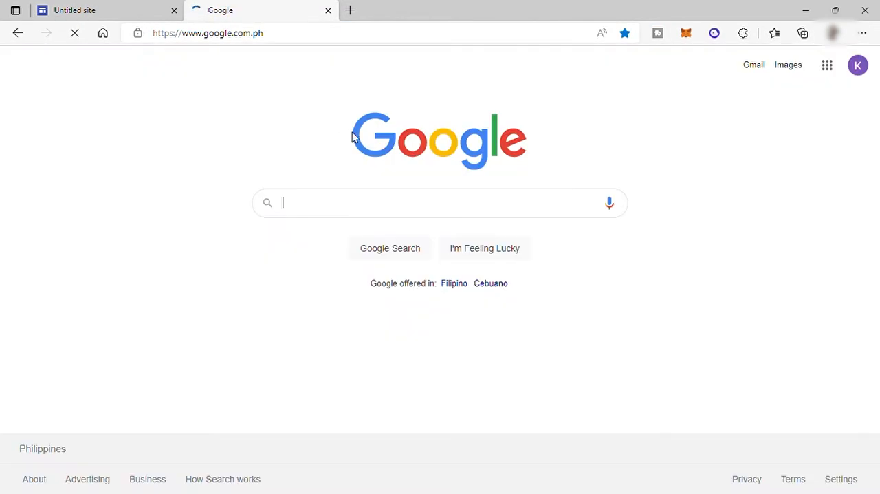
type("google ")
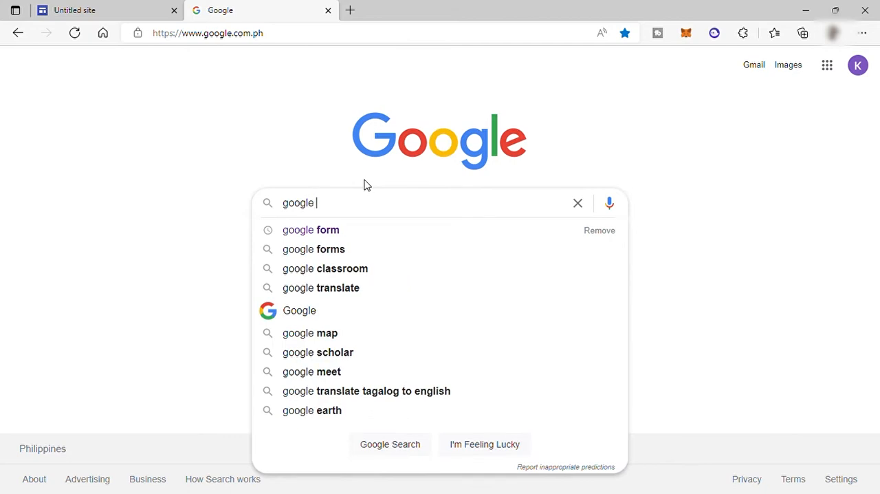
type("form")
key("Return")
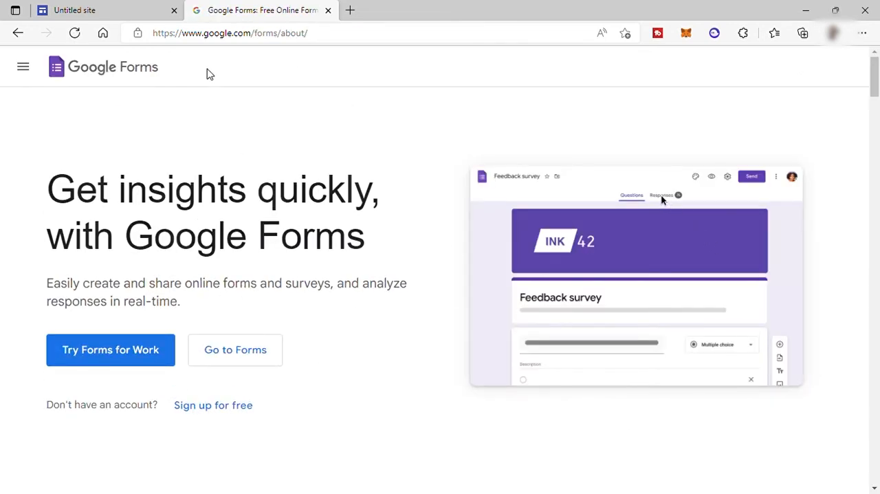
left_click(268, 356)
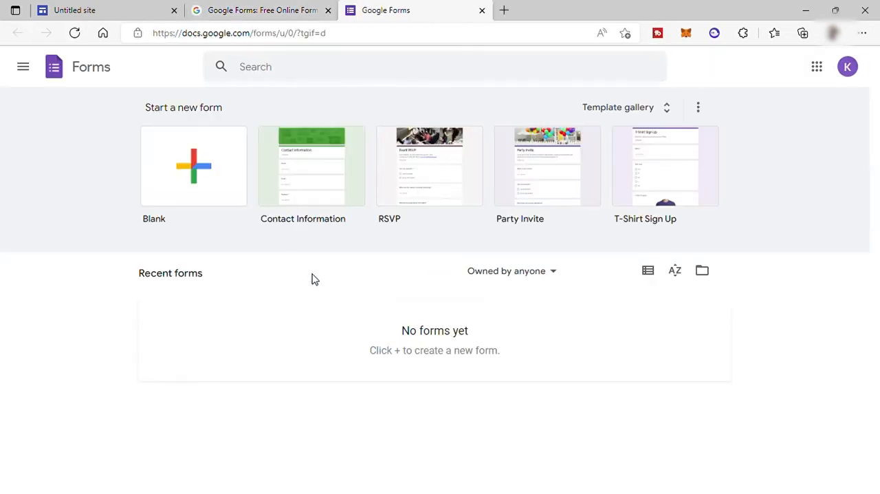
Step: Create a form from the Contact Information template in the template gallery
left_click(636, 105)
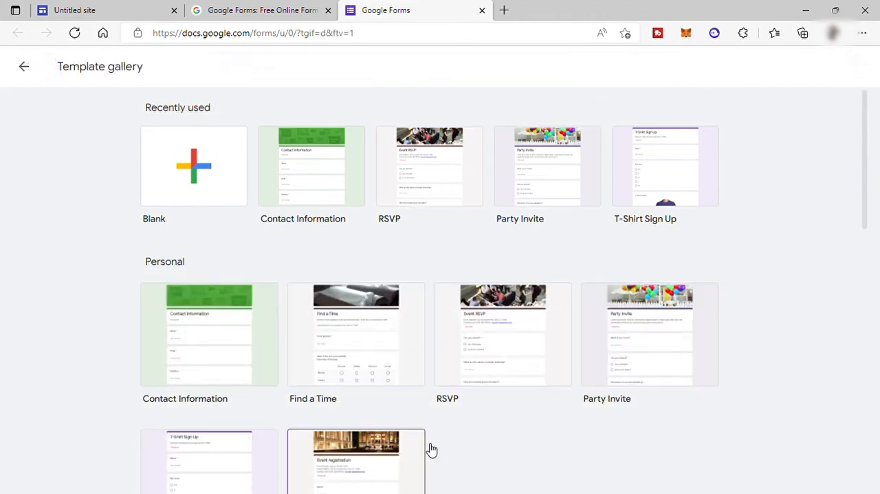
scroll(665, 393, "down", 2)
scroll(282, 348, "up", 2)
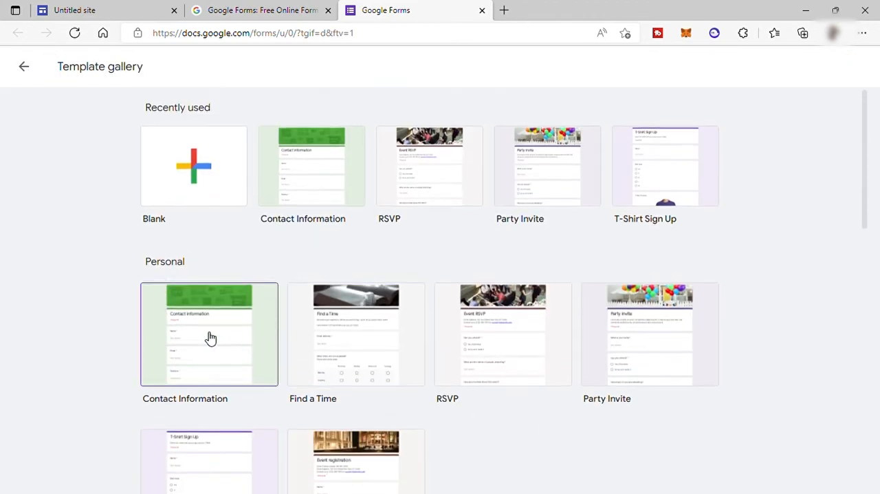
left_click(287, 196)
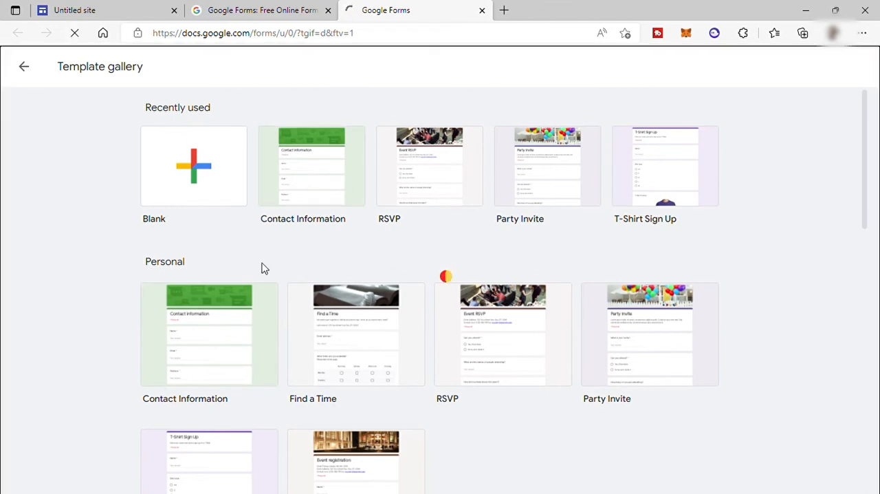
Step: Replace the form's title with "Get In Touch"
scroll(615, 377, "down", 2)
scroll(453, 306, "up", 2)
scroll(502, 303, "down", 1)
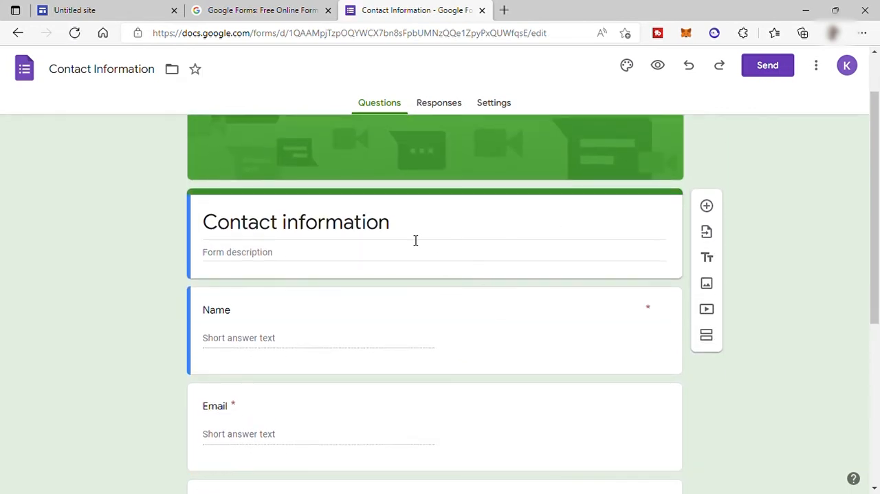
left_click(345, 223)
left_click_drag(391, 231, 211, 222)
key("BackSpace")
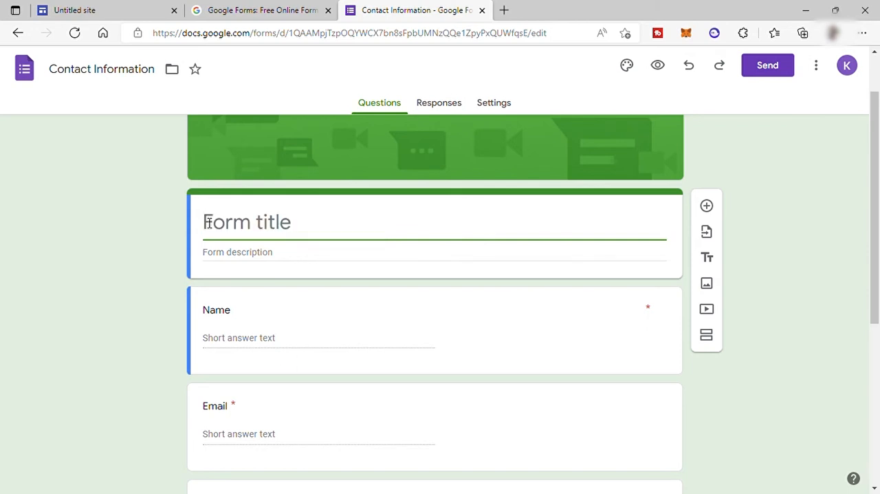
type("Get")
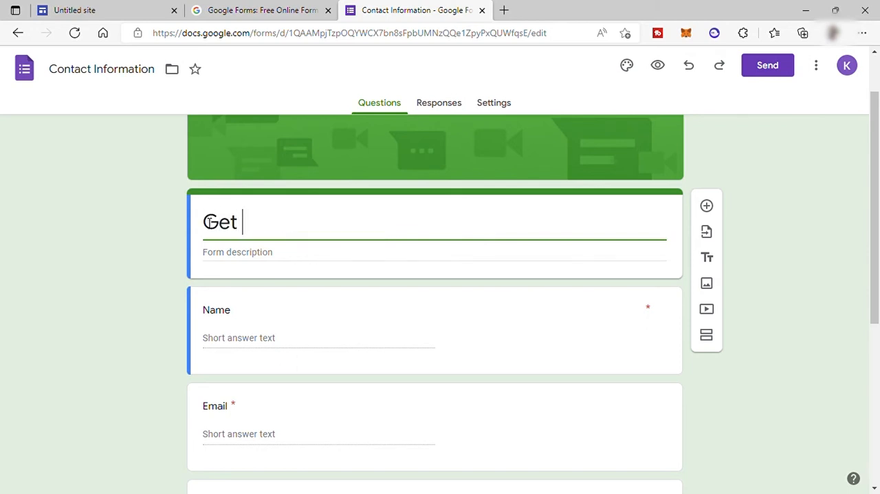
type(" In Touch")
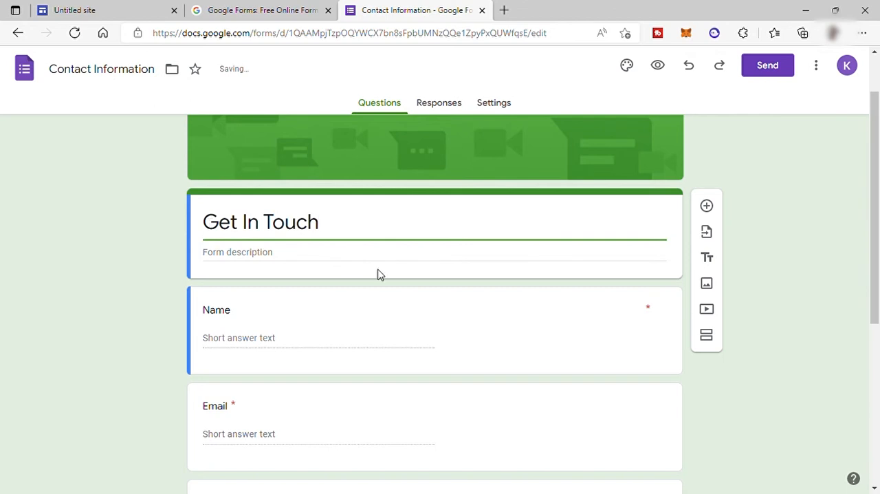
Step: Delete the Phone number question from the form
scroll(417, 295, "down", 5)
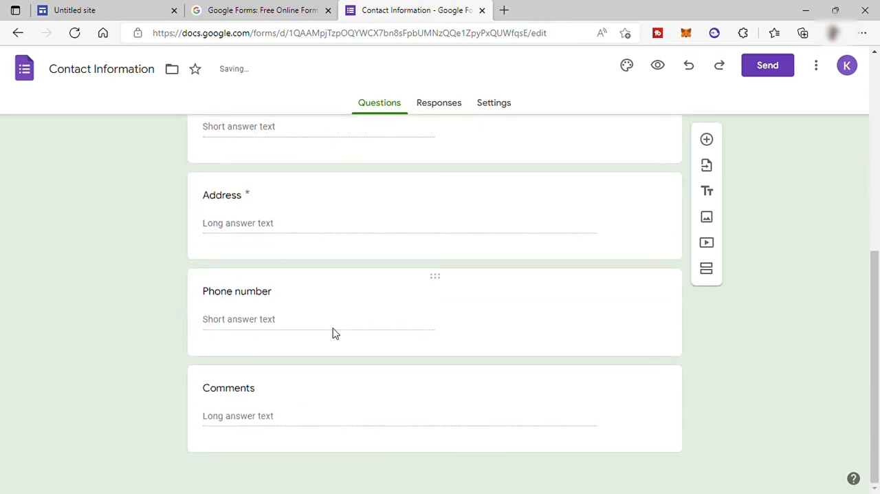
left_click(407, 314)
left_click(529, 401)
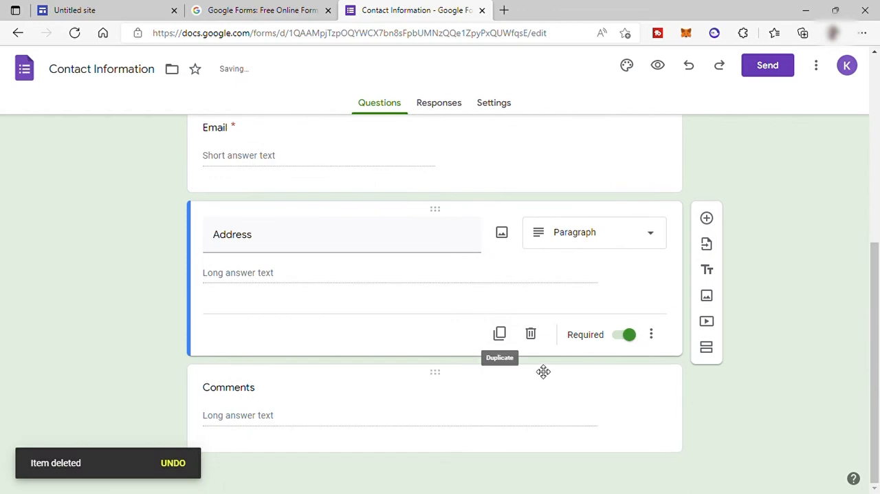
Step: Rename the Comments question as "Your Message"
left_click(259, 388)
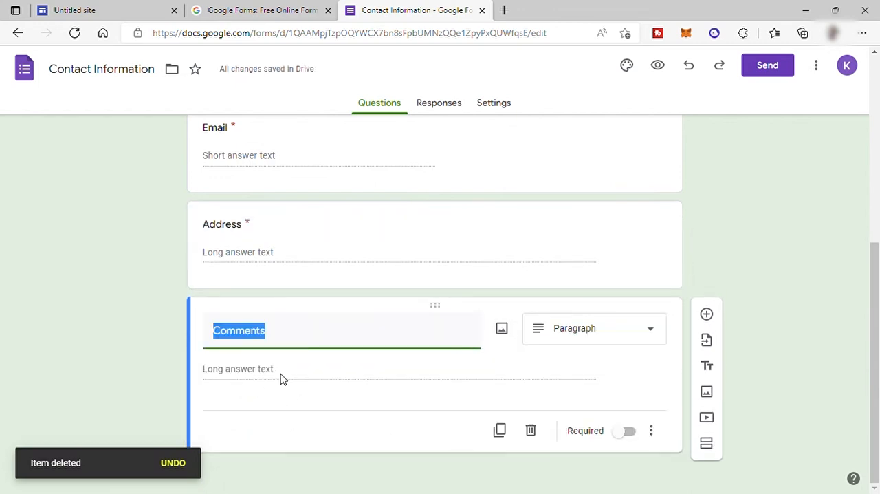
type("Yoyur")
key("BackSpace")
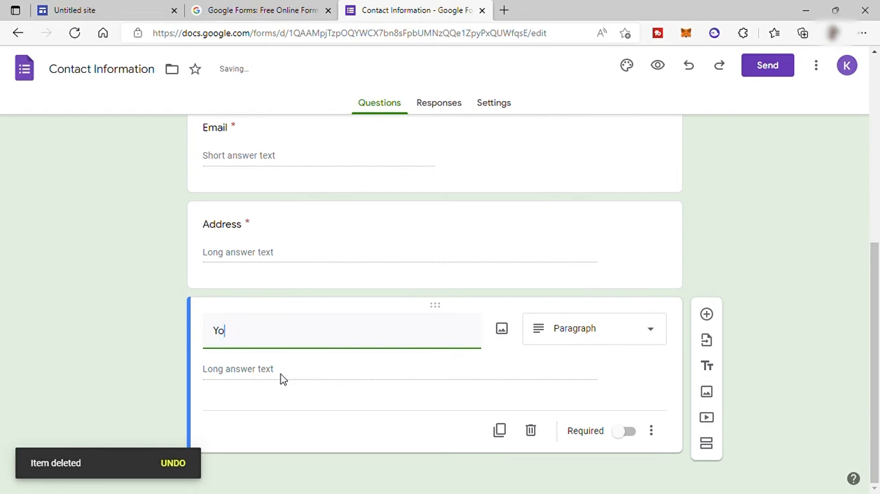
type("Messa")
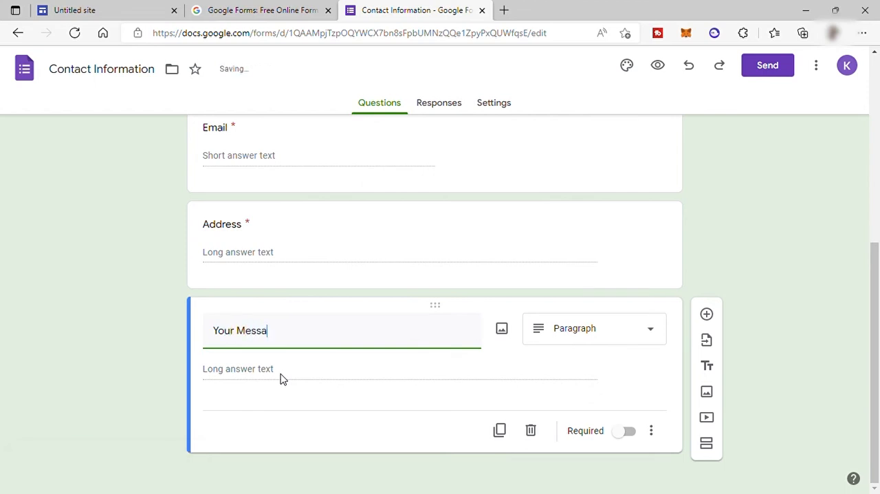
type("ge")
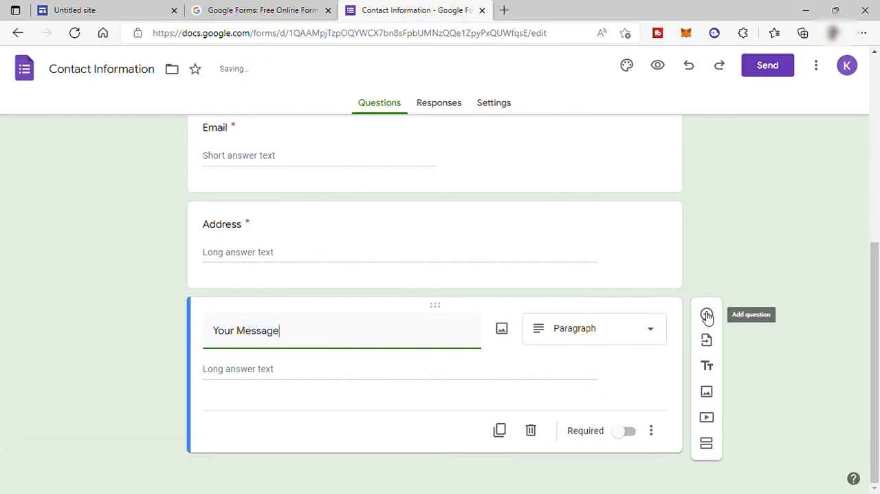
Step: Add the question "What service/s would you like to get from us?" below Address and set its type to Checkboxes
left_click(637, 252)
left_click(708, 219)
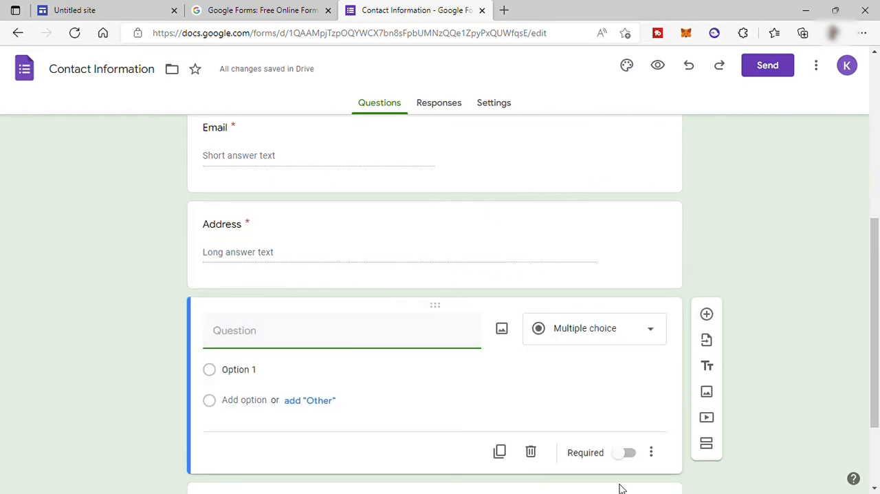
type("What service/s would you like to get from us?")
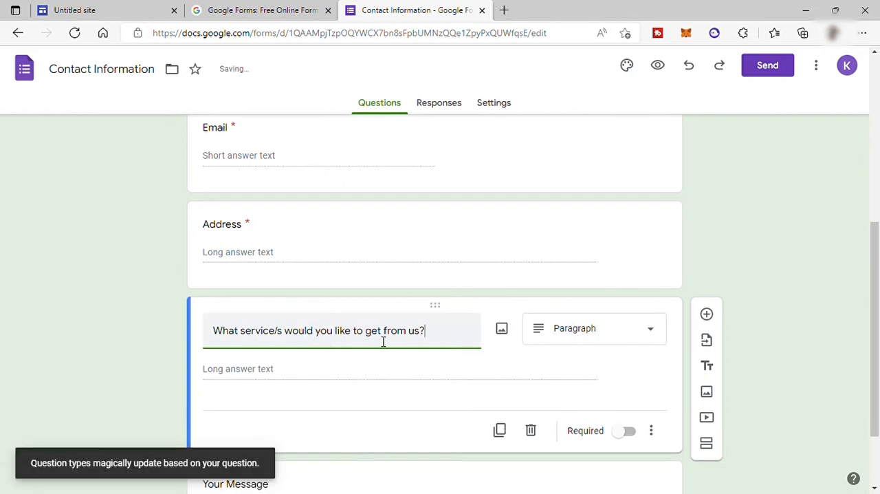
left_click(650, 325)
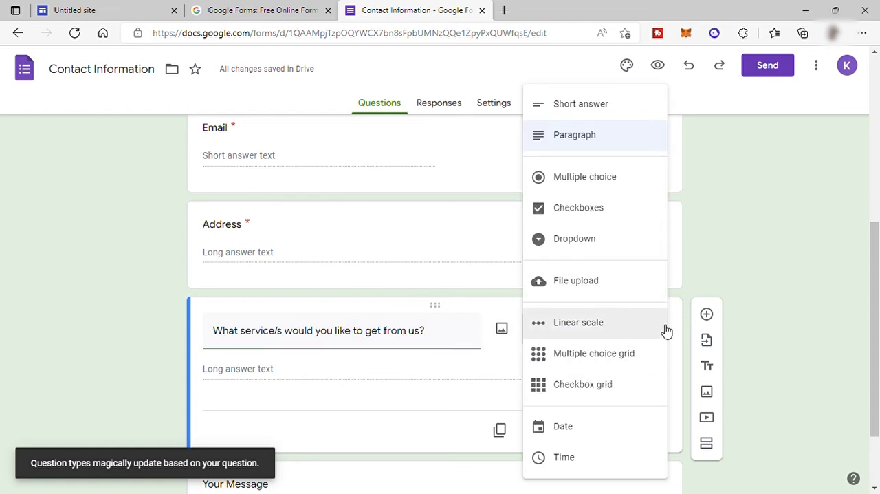
left_click(581, 208)
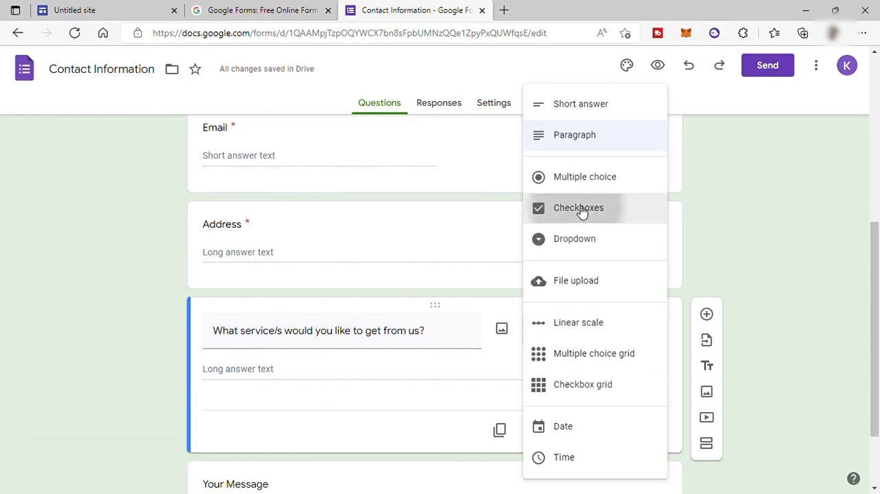
Step: Enter Digital Marketing, SEO and Social Media Marketing as the checkbox options of the services question
left_click(255, 373)
type("Digital Marketing")
key("Return")
type("SEO")
key("Return")
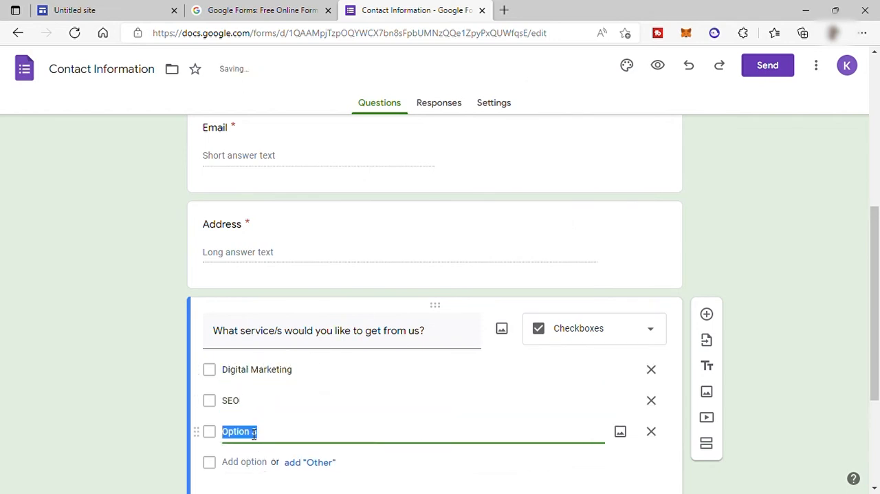
type("Social Media Marketing")
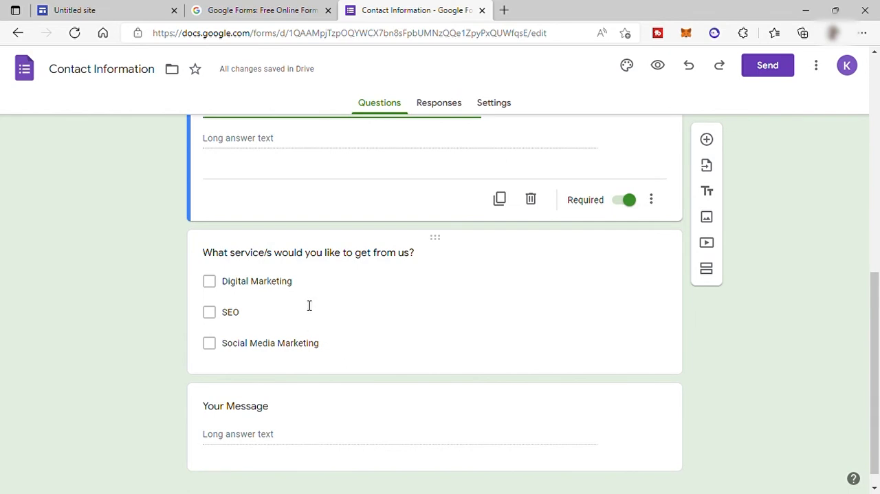
Step: Return to the Google Sites editor and insert the Contact Information form on the Contact Us page
left_click(87, 11)
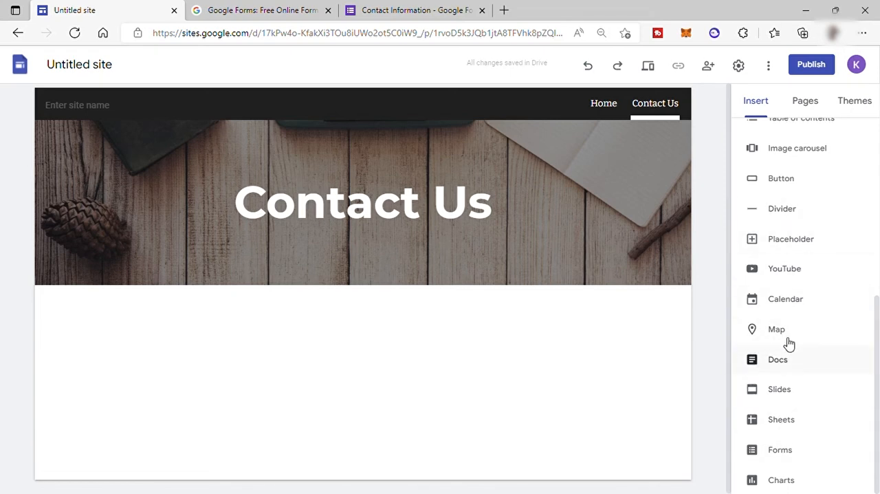
left_click(773, 450)
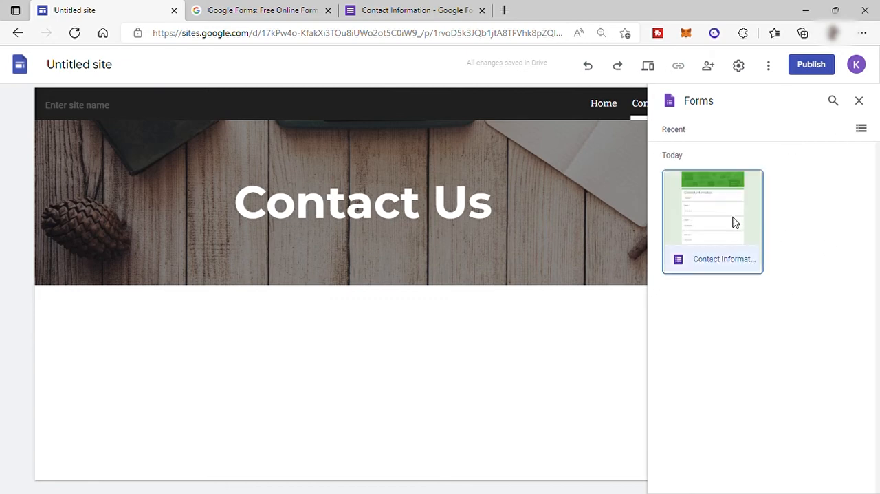
left_click(851, 484)
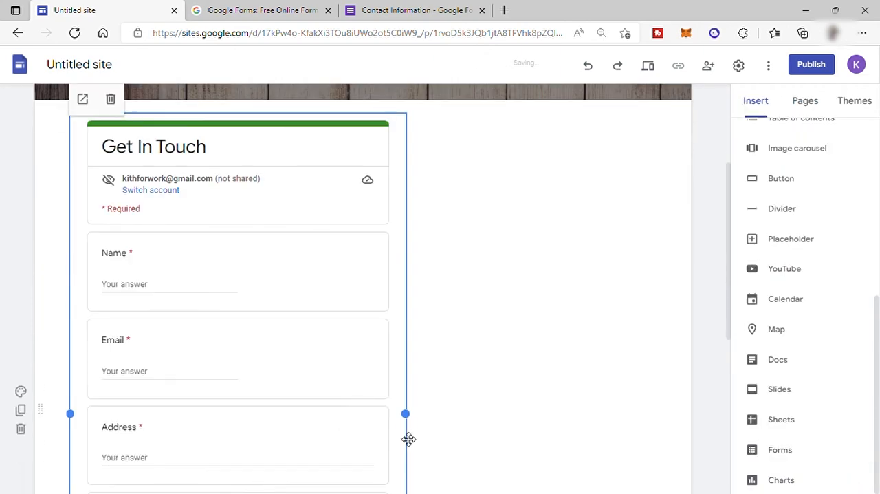
Step: Widen the embedded Get In Touch form to the full content width of the Contact Us page and check its questions
left_click_drag(406, 414, 656, 430)
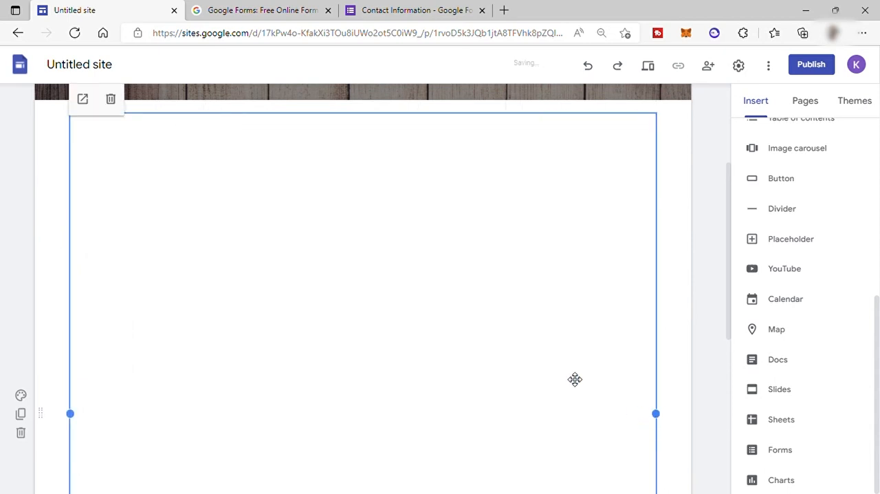
scroll(381, 337, "down", 5)
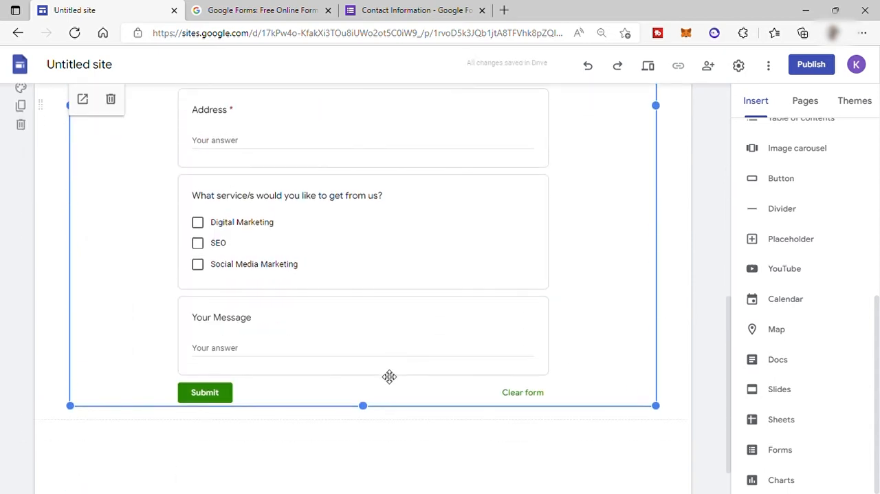
scroll(202, 362, "up", 3)
scroll(296, 337, "up", 3)
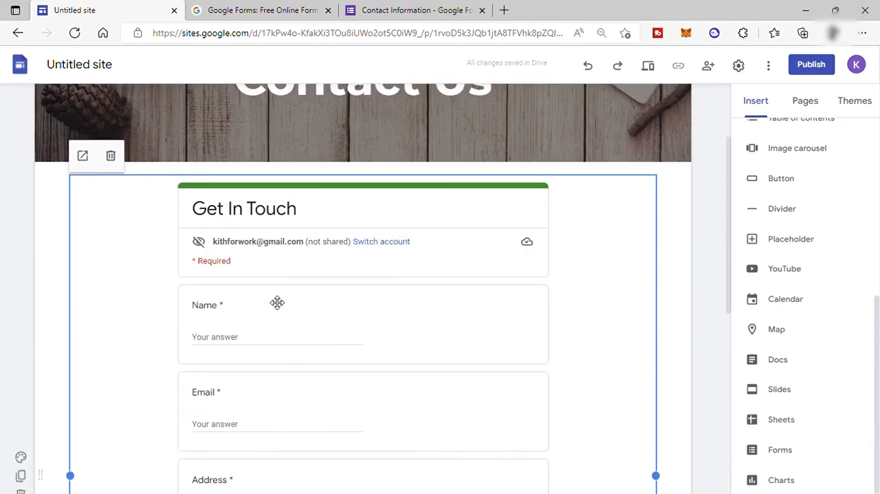
scroll(313, 309, "down", 4)
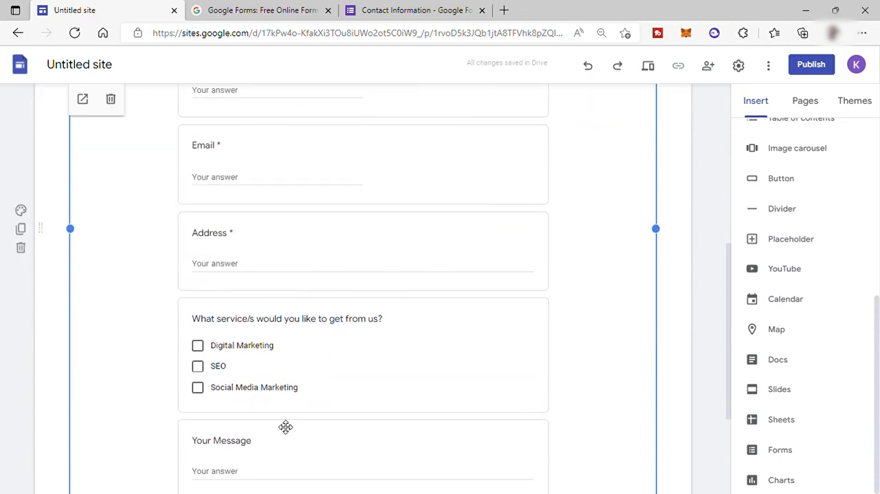
scroll(284, 426, "down", 2)
scroll(298, 376, "up", 2)
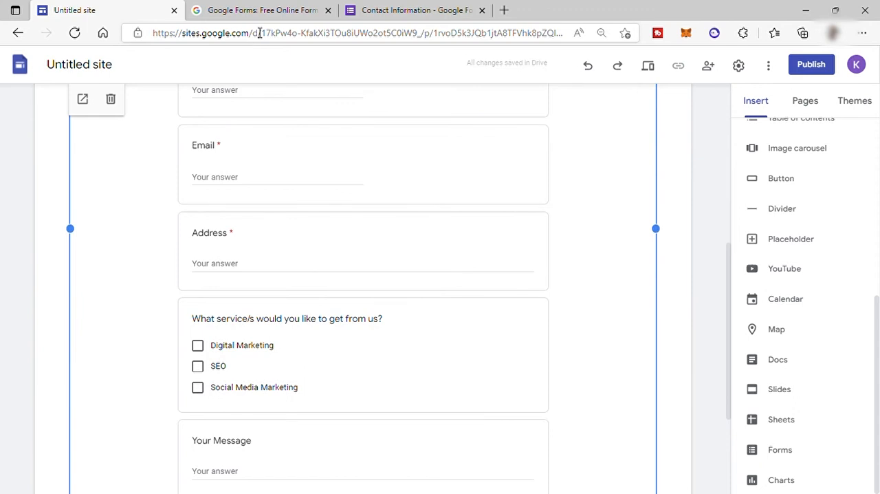
Step: Switch to the Contact Information form and enable email notifications for new responses
left_click(403, 9)
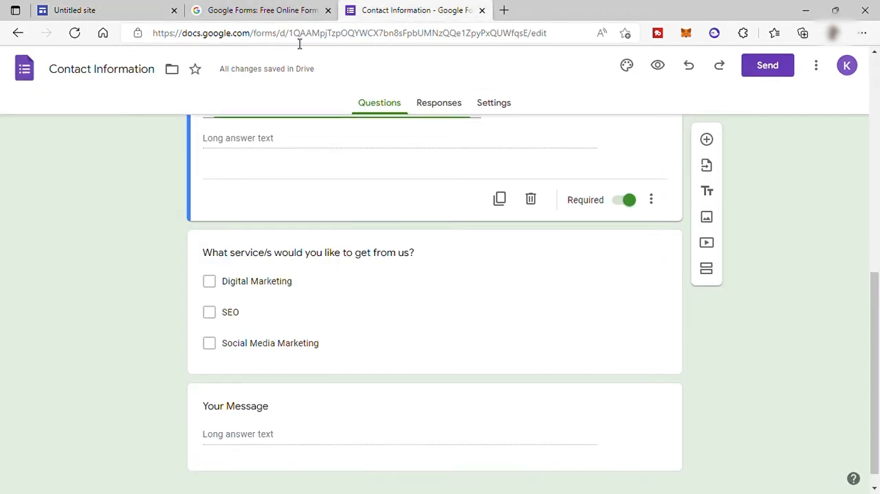
left_click(437, 106)
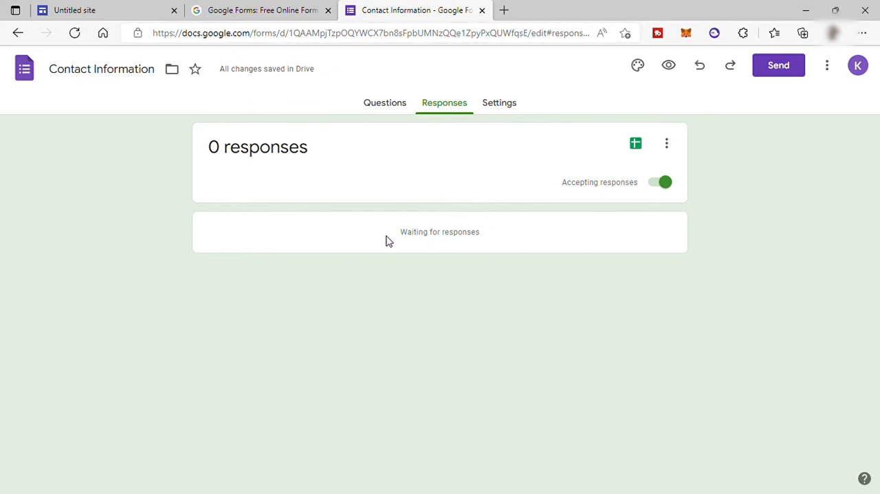
left_click(668, 152)
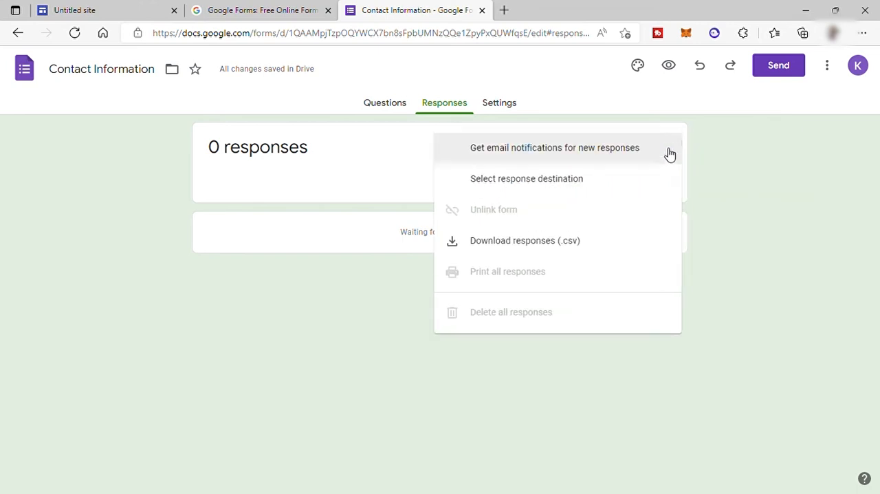
left_click(535, 150)
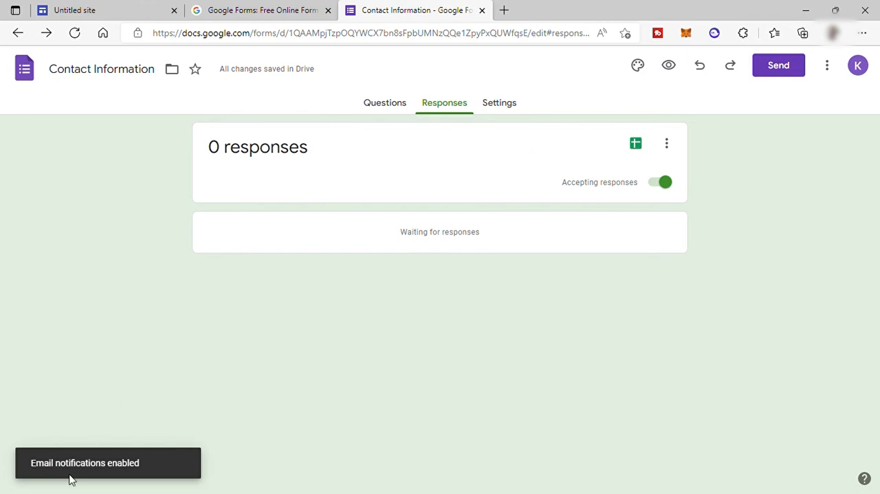
Step: Review the response destination options of the Contact Information form without creating a spreadsheet
left_click(666, 144)
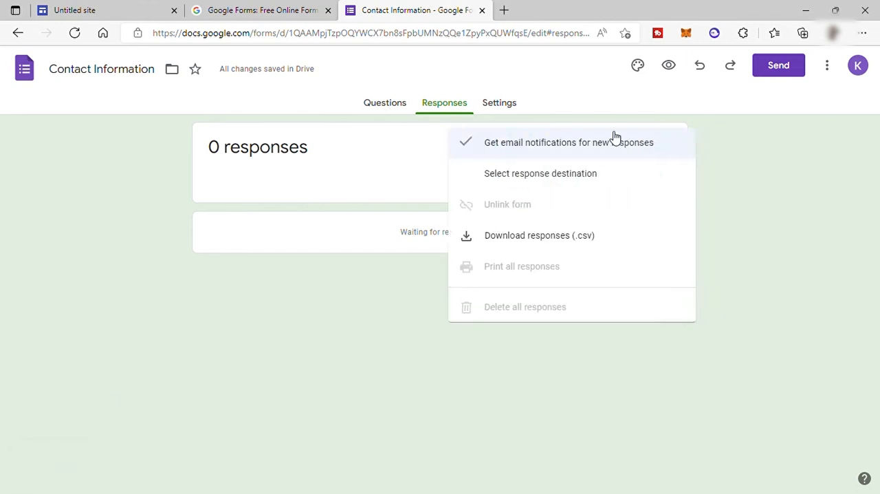
left_click(551, 193)
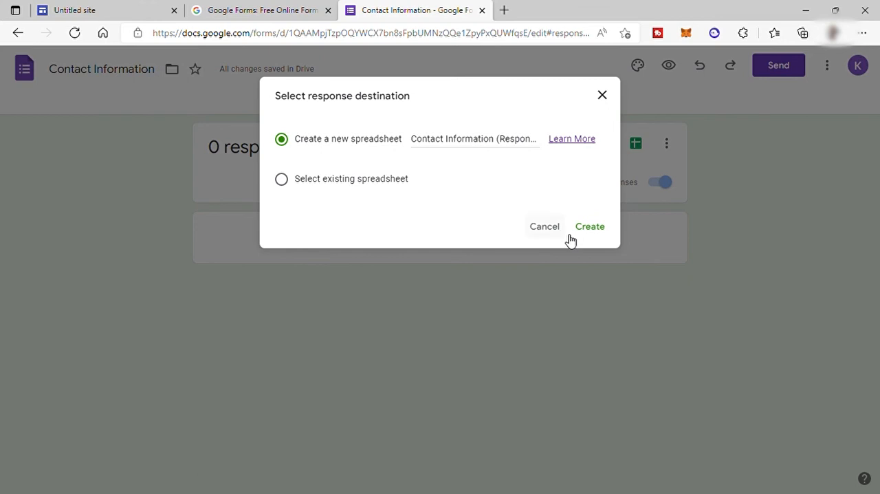
left_click(606, 98)
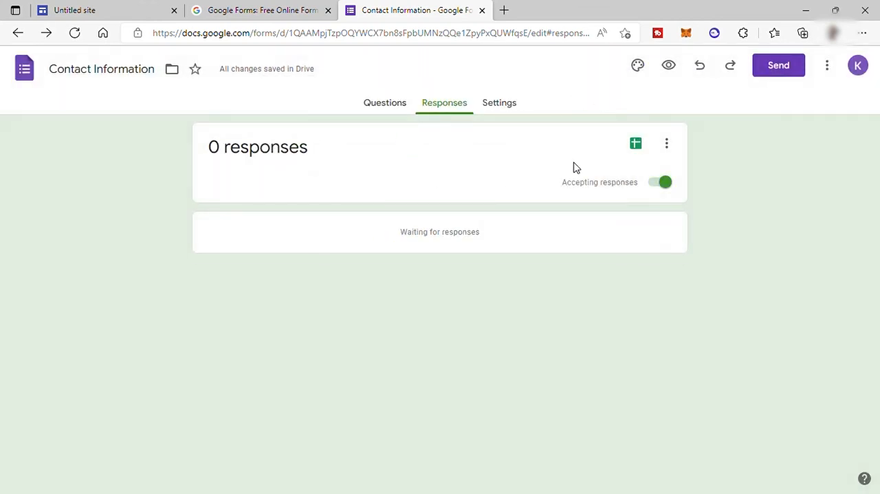
Step: Turn on Collect email addresses in the form's response settings
left_click(510, 110)
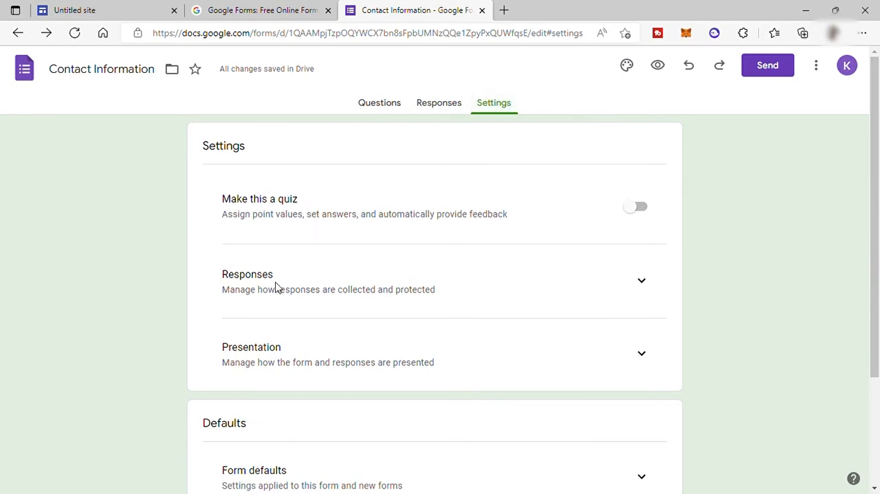
left_click(644, 281)
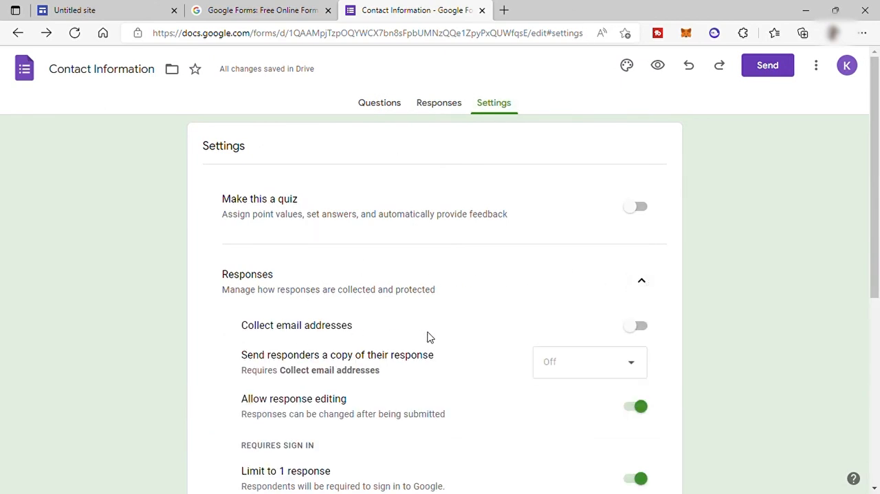
left_click(639, 327)
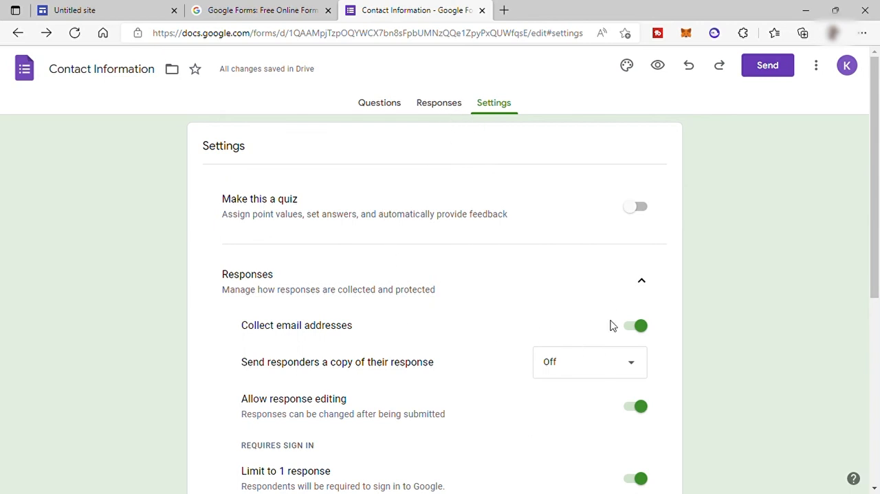
Step: Return to the Google Sites editor and preview the Contact Us and Home pages at phone size
left_click(114, 15)
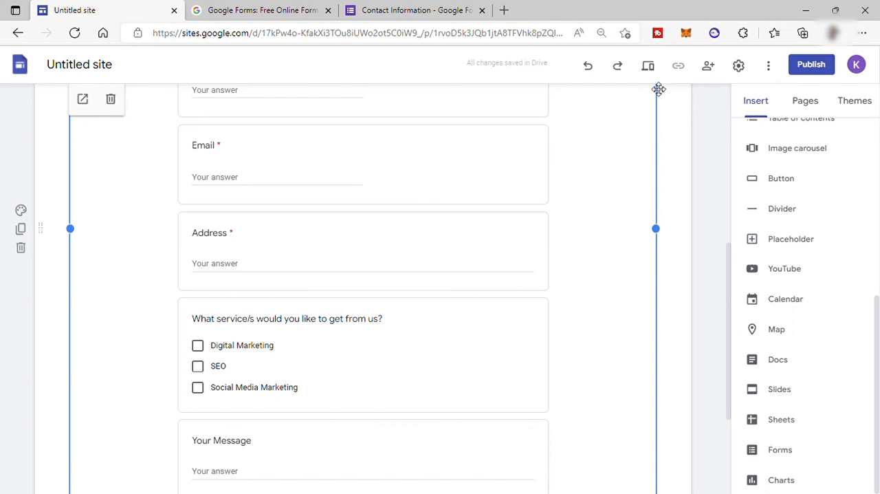
left_click(650, 69)
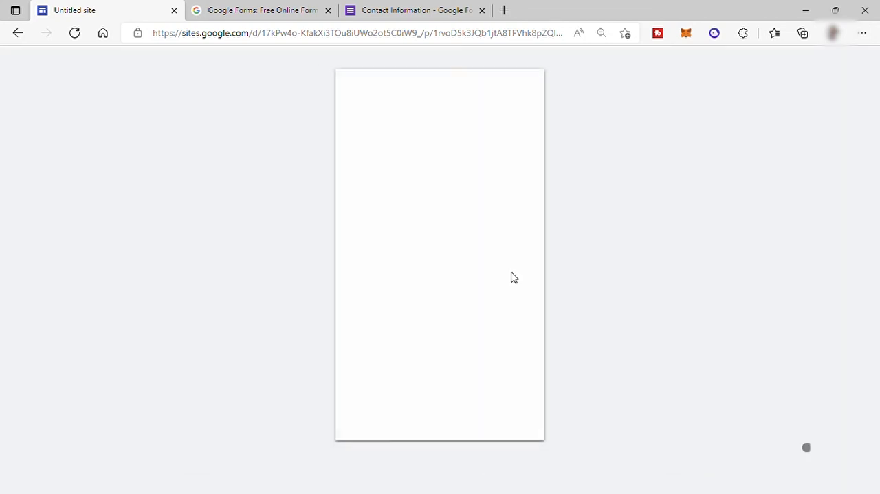
scroll(453, 280, "down", 10)
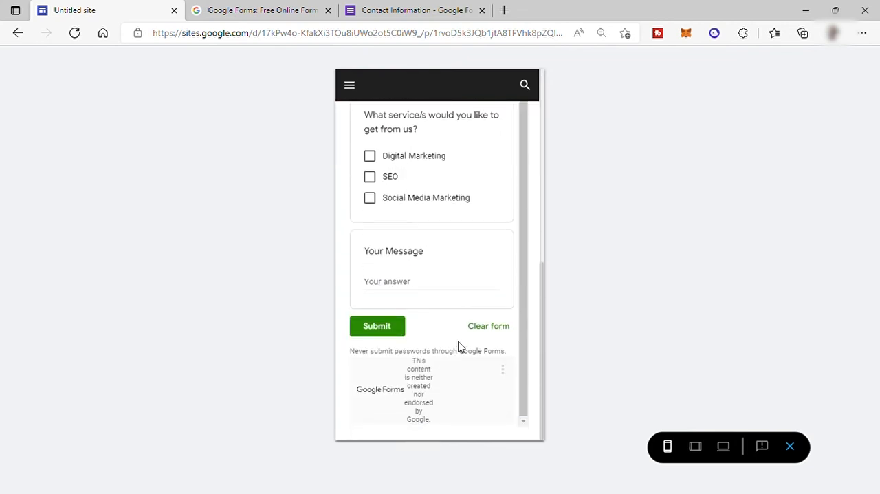
scroll(447, 323, "up", 10)
left_click(351, 86)
left_click(372, 119)
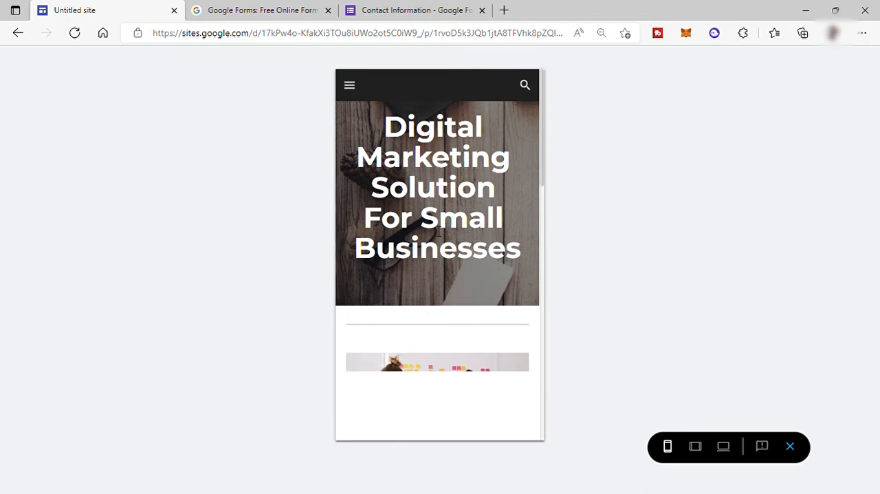
scroll(426, 199, "down", 10)
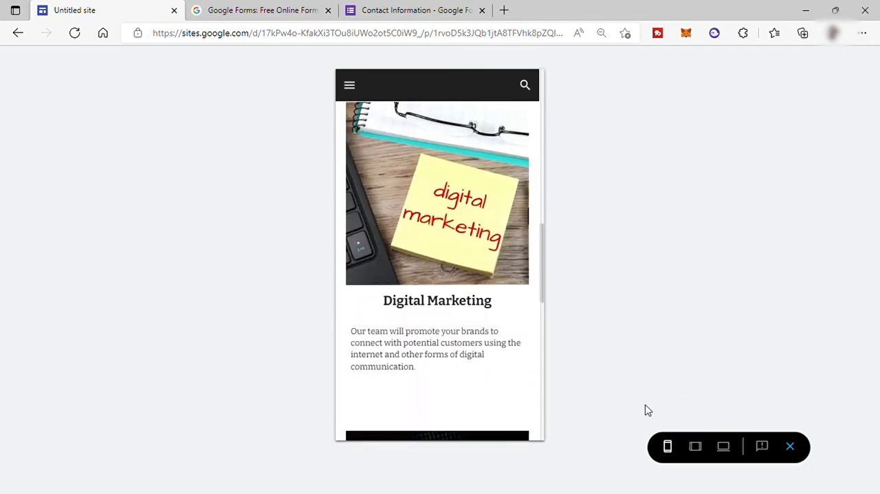
Step: Preview the Home and Contact Us pages at large screen size, and exit the preview
left_click(723, 446)
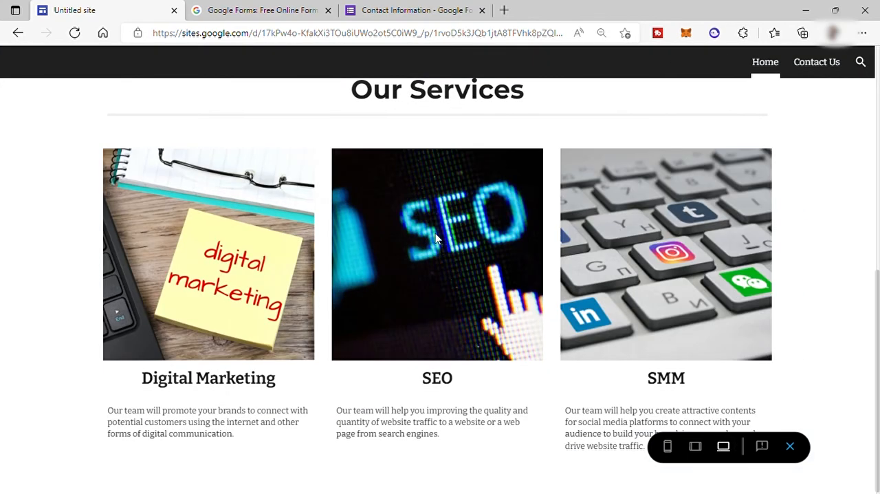
left_click(817, 62)
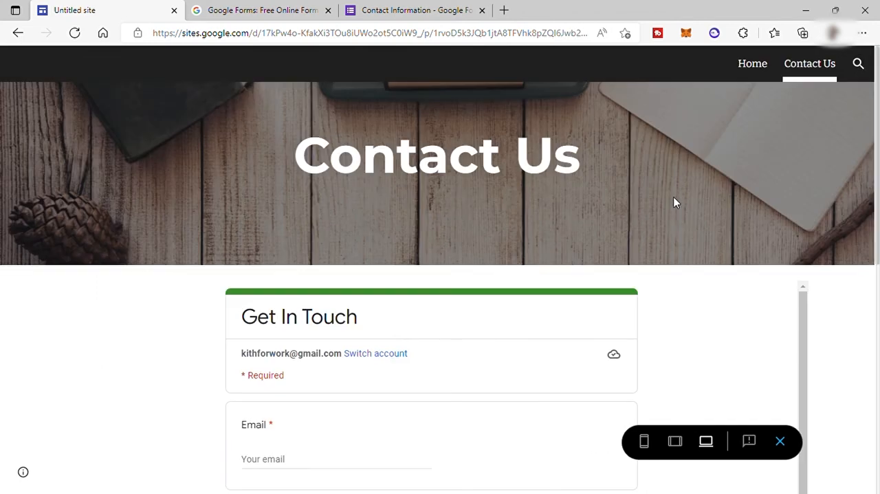
scroll(674, 202, "down", 6)
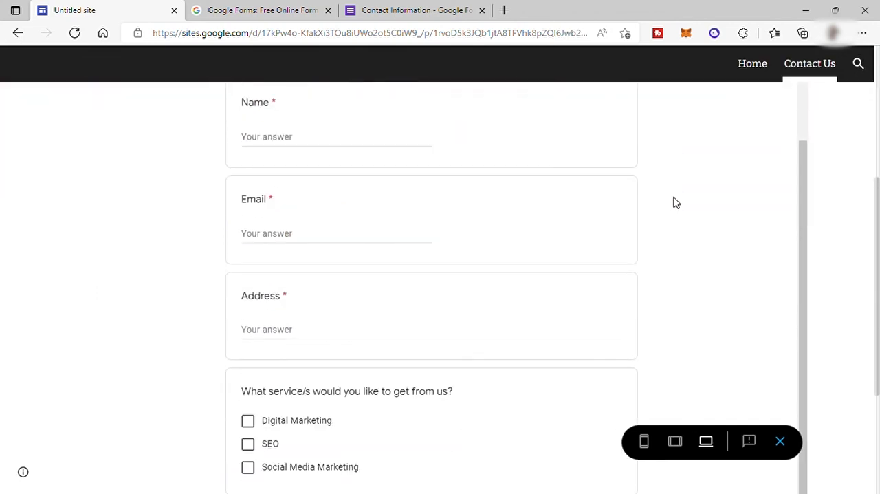
scroll(681, 209, "up", 3)
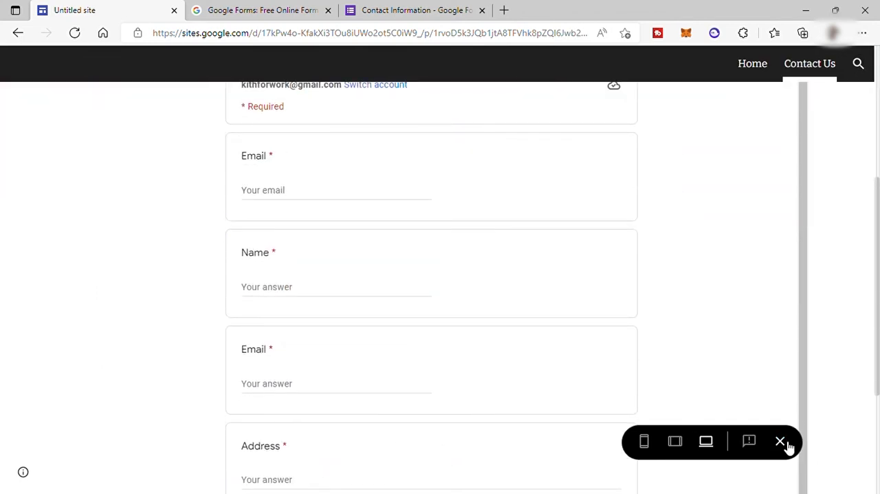
left_click(783, 442)
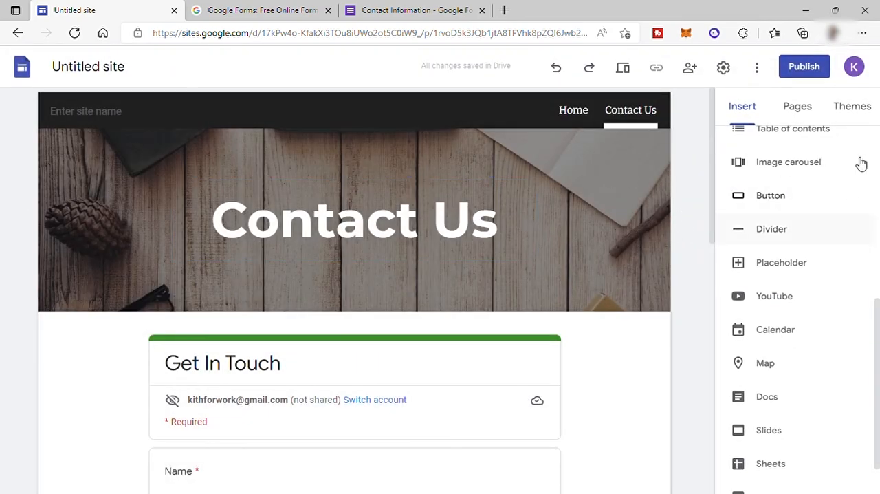
Step: Start publishing the site and enter mydigitalteam as its web address
left_click(798, 72)
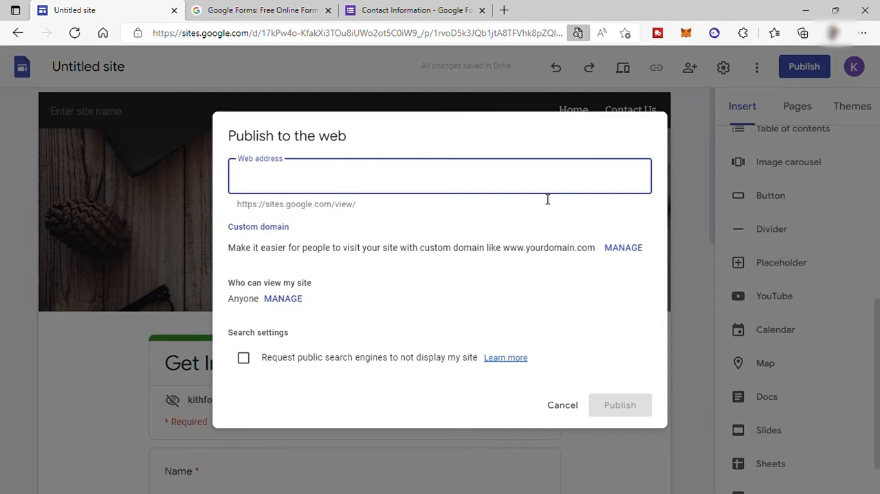
type("mydigitalteam")
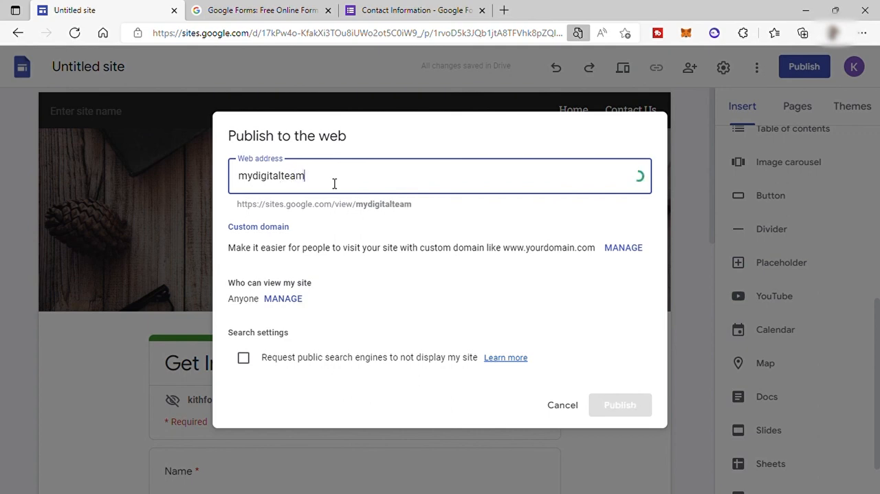
Step: Review the site's full web address and the custom domain settings without setting up a domain
left_click_drag(237, 205, 421, 213)
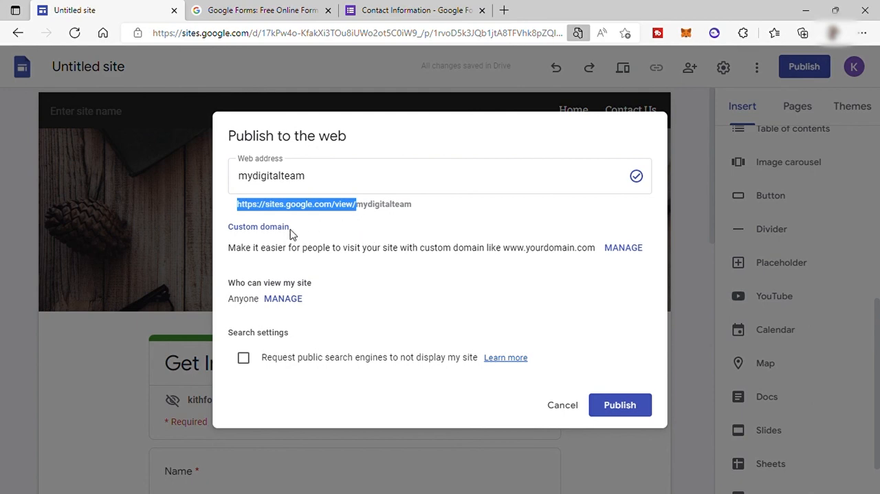
left_click_drag(229, 253, 606, 259)
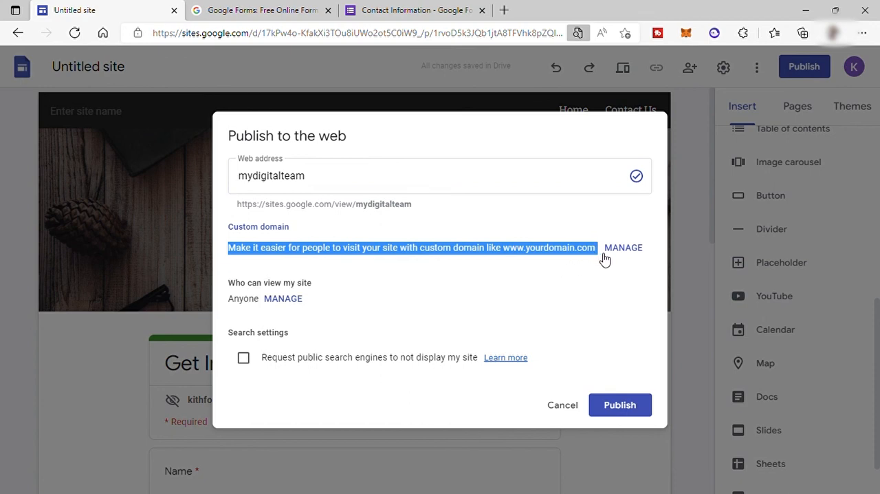
left_click(612, 268)
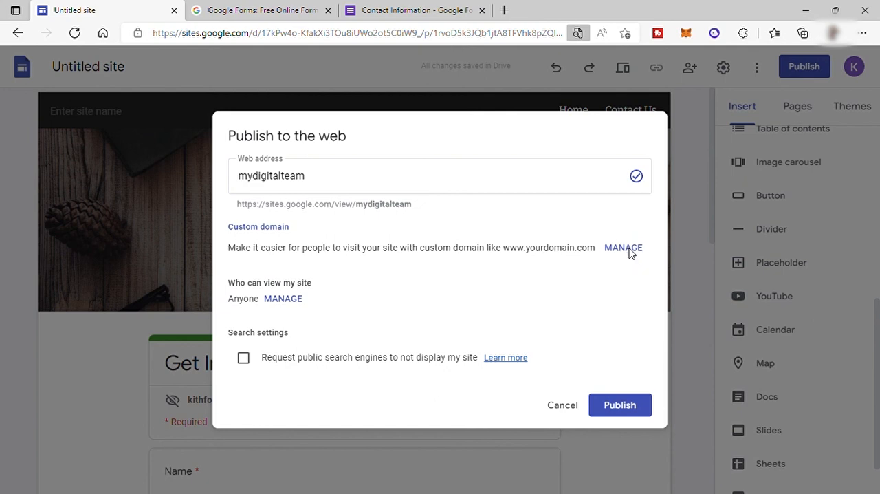
left_click(619, 255)
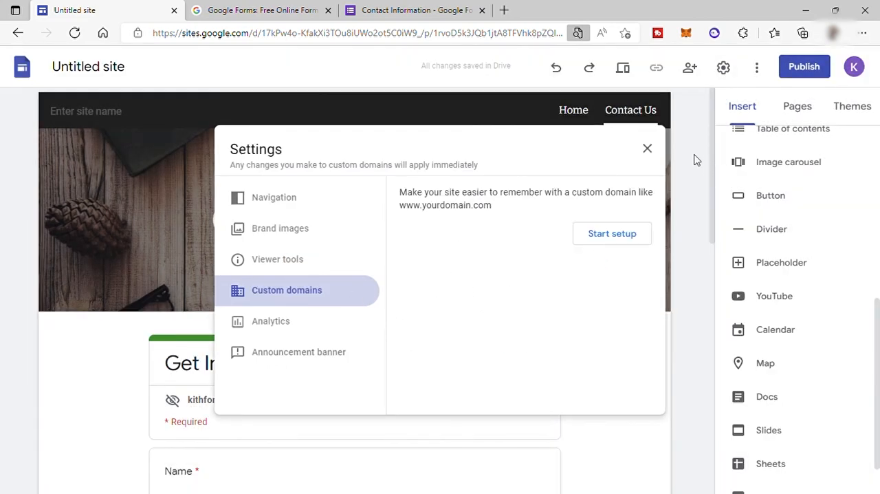
left_click(653, 150)
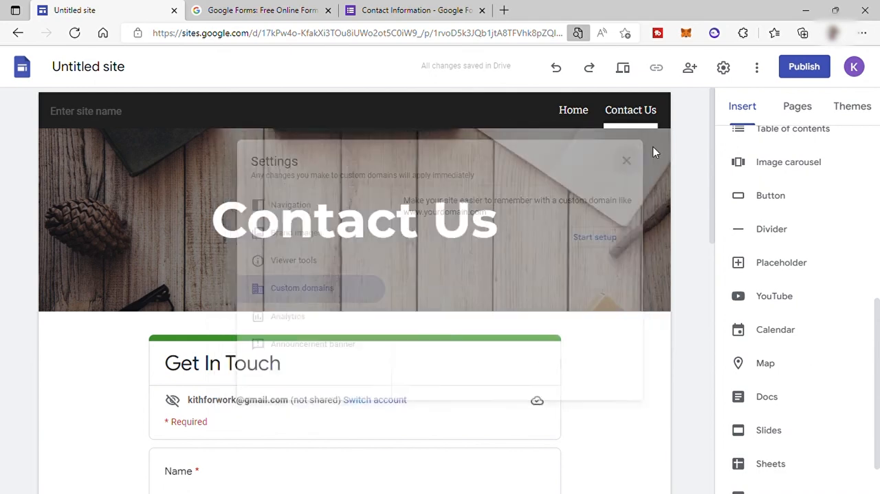
Step: Publish the site and copy the published link of its Home page
left_click(620, 410)
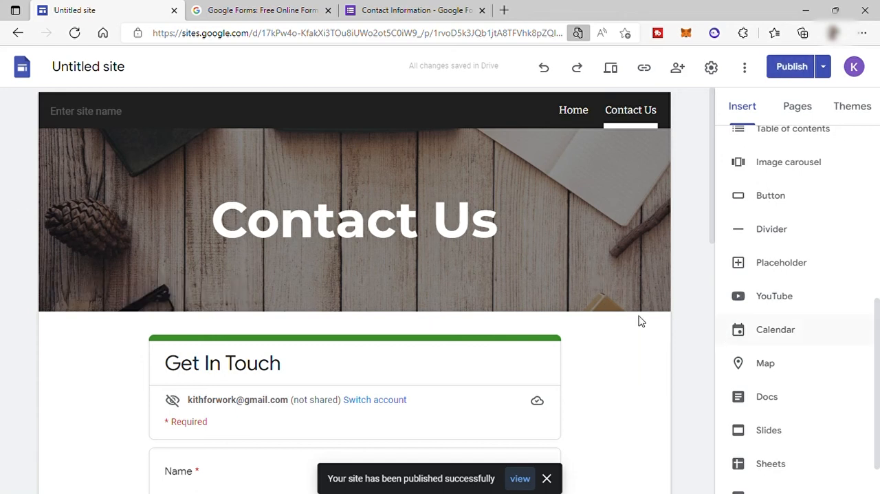
left_click(574, 111)
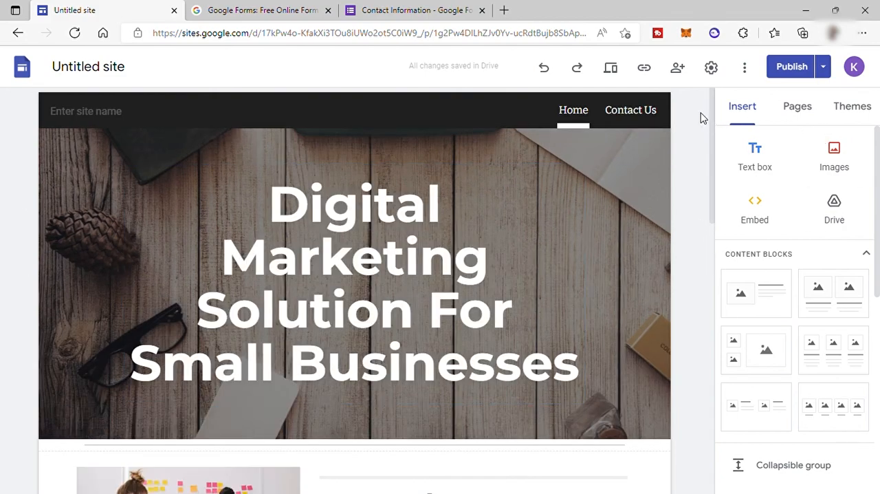
left_click(644, 68)
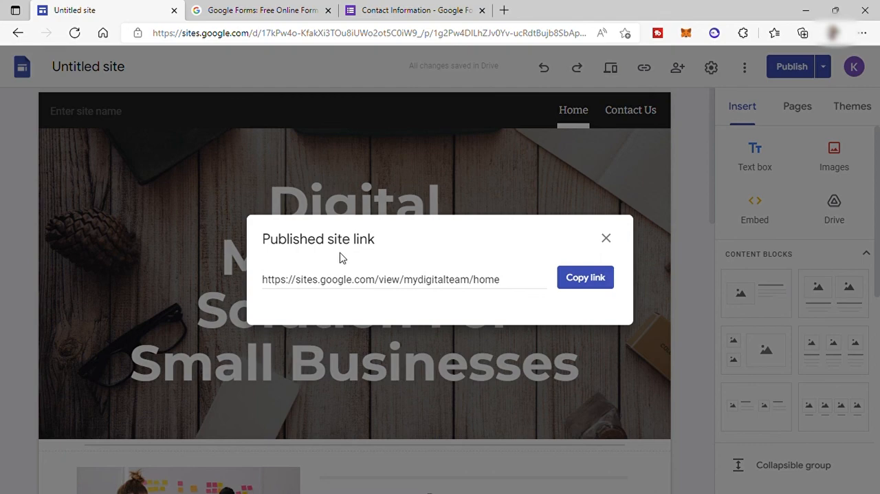
left_click(583, 280)
Step: Open the copied site link in a new browser tab and look over the published Home page
left_click(504, 12)
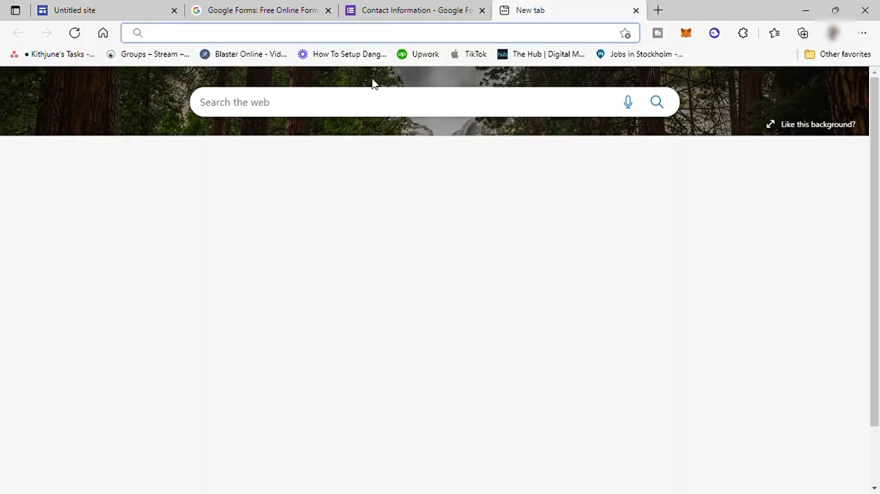
key("ctrl+v")
key("Return")
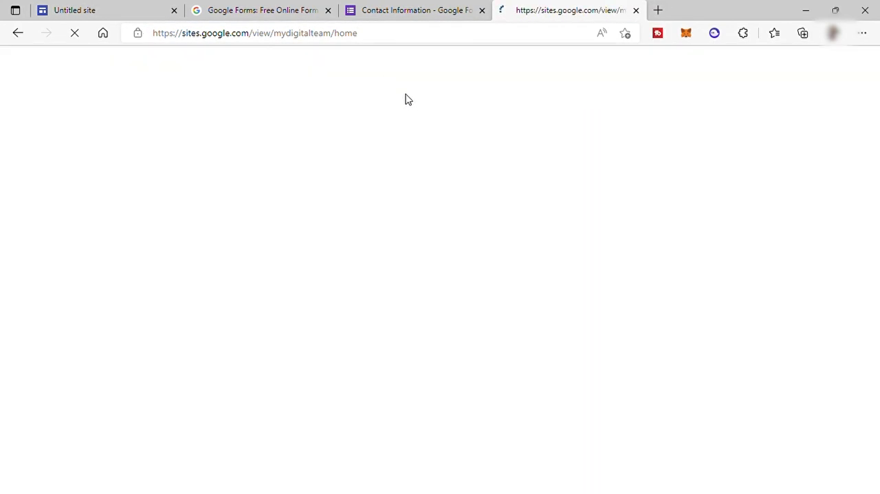
scroll(546, 249, "down", 8)
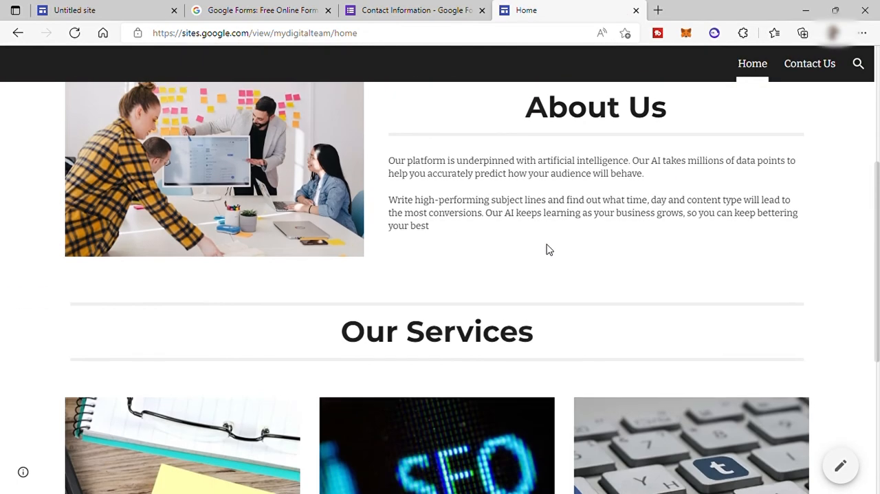
scroll(546, 250, "up", 8)
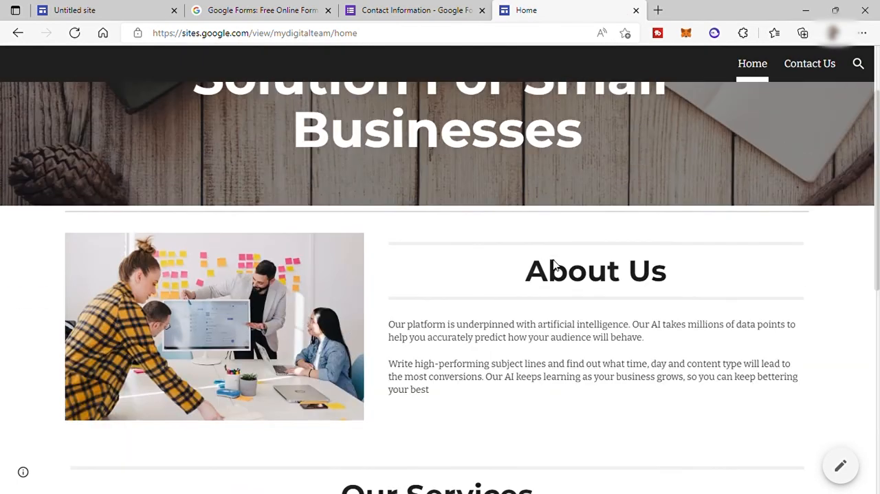